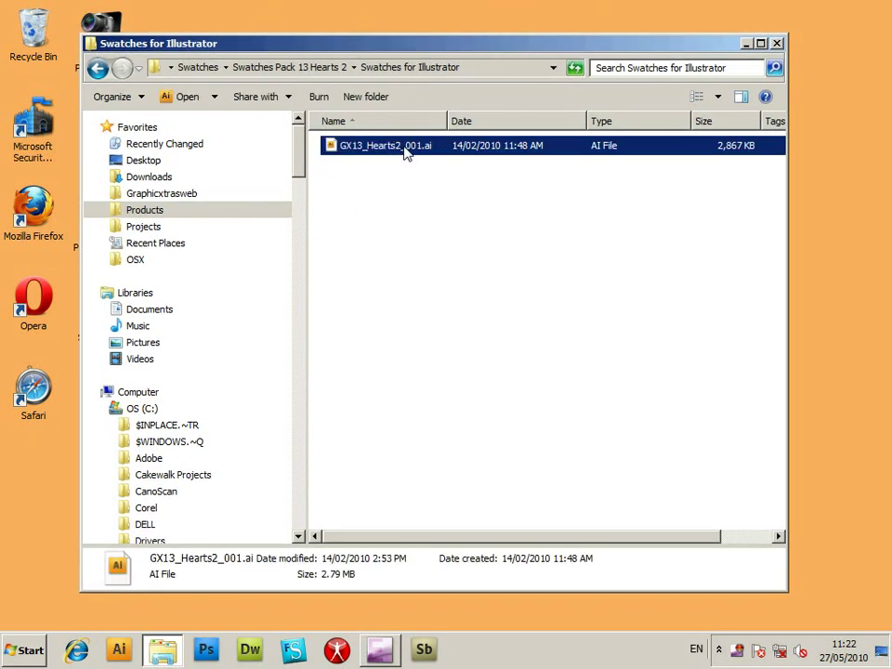
Step: Copy the GX13_Hearts2_001.ai swatch file in Windows Explorer
left_click(112, 96)
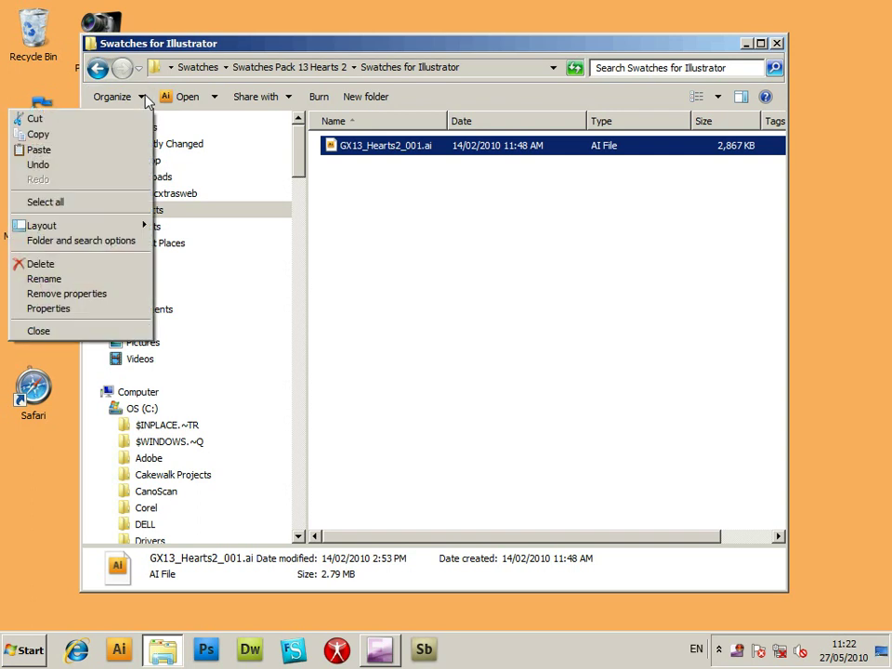
left_click(68, 136)
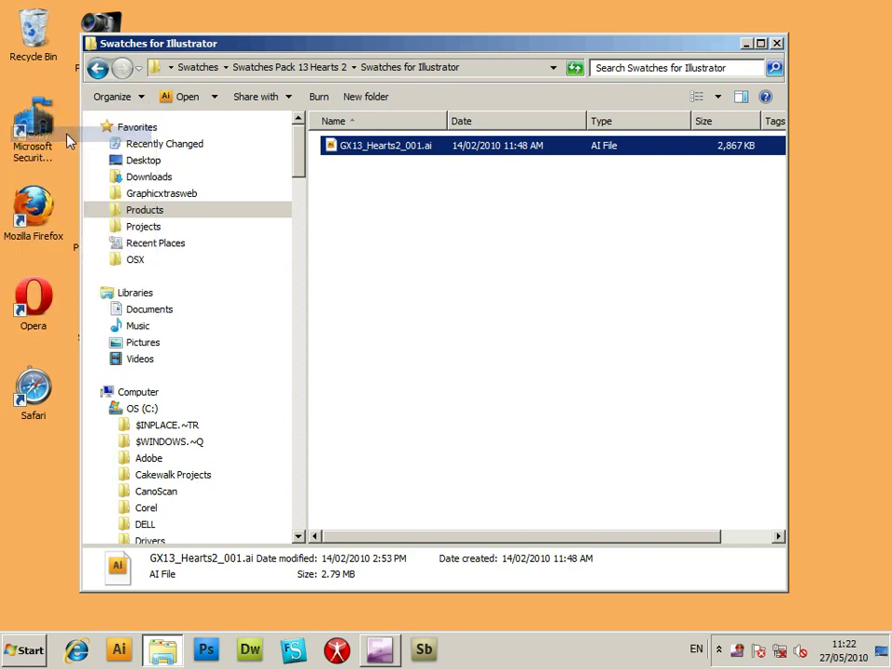
left_click_drag(299, 160, 301, 227)
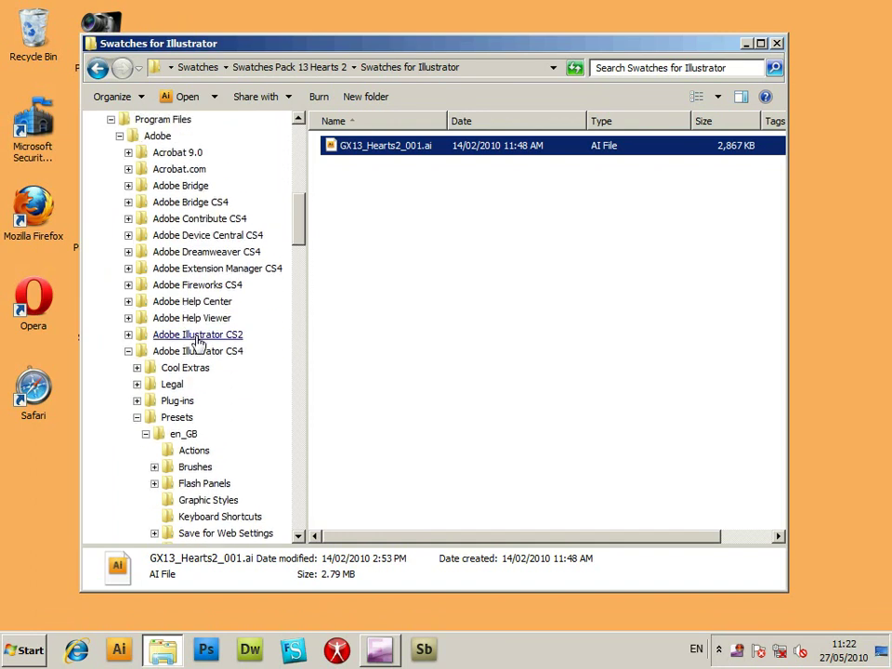
Step: Go to Adobe Illustrator CS4\Presets\en_GB\Swatches in the folder tree
left_click(199, 353)
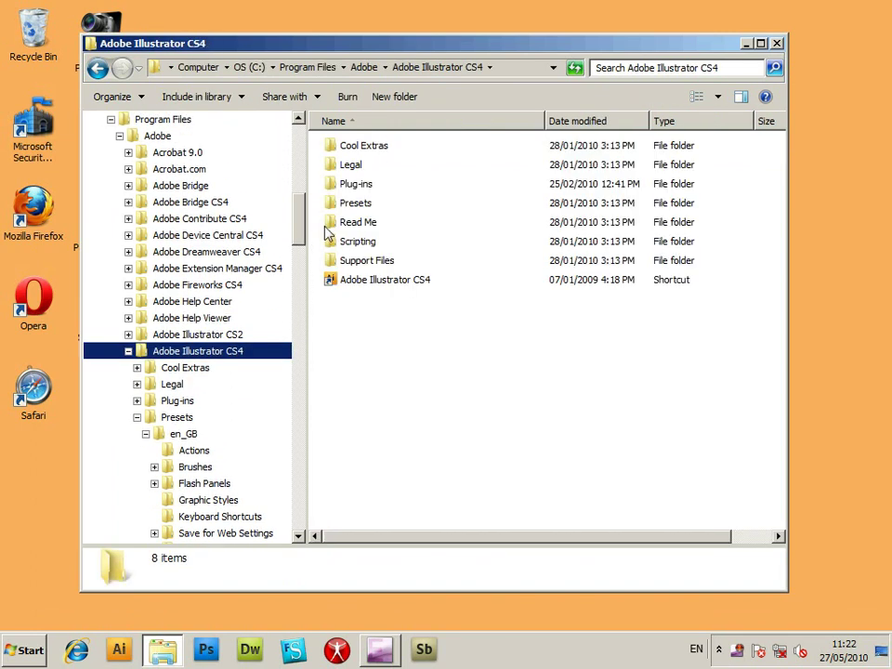
double_click(362, 207)
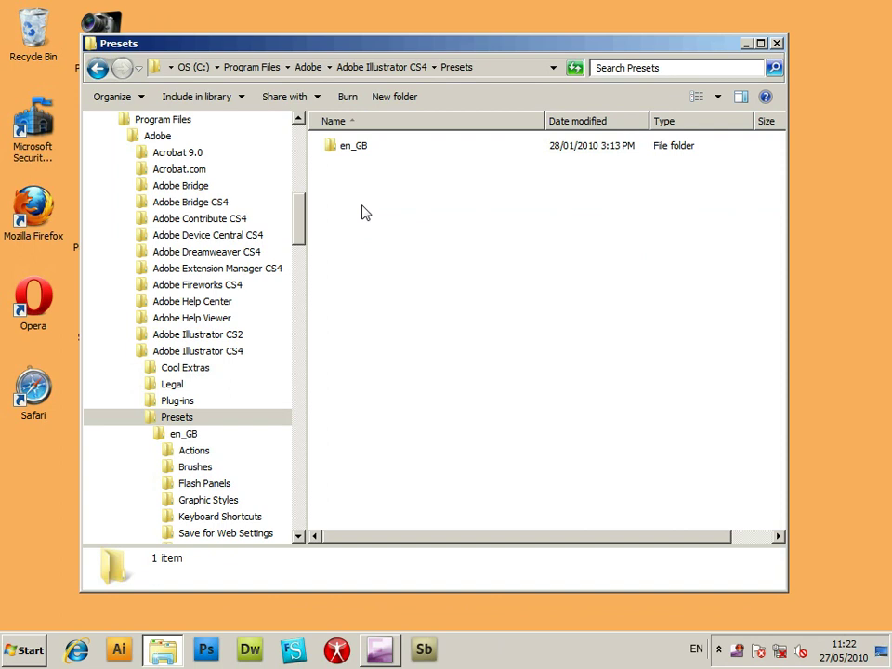
left_click(359, 153)
double_click(358, 153)
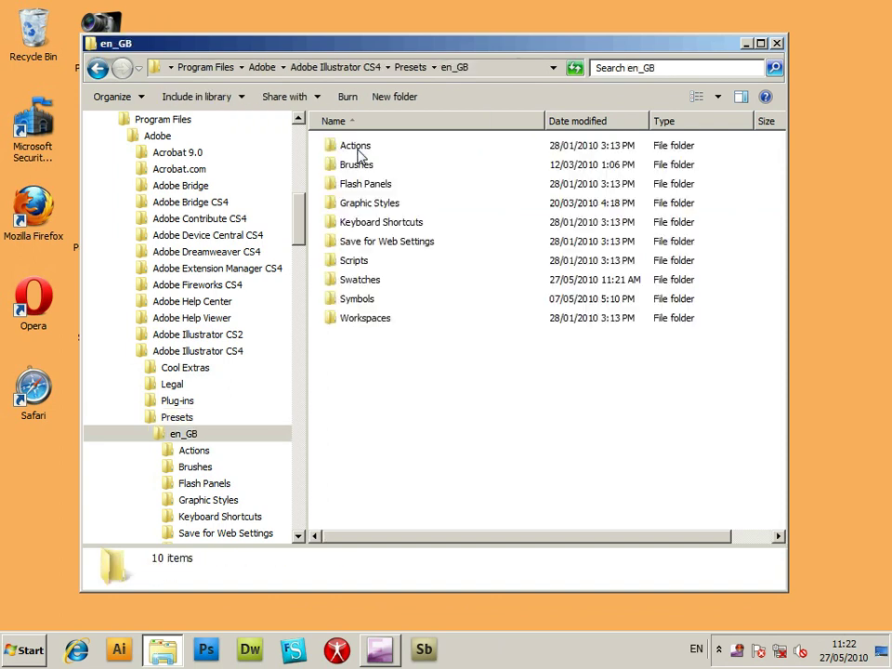
left_click(361, 280)
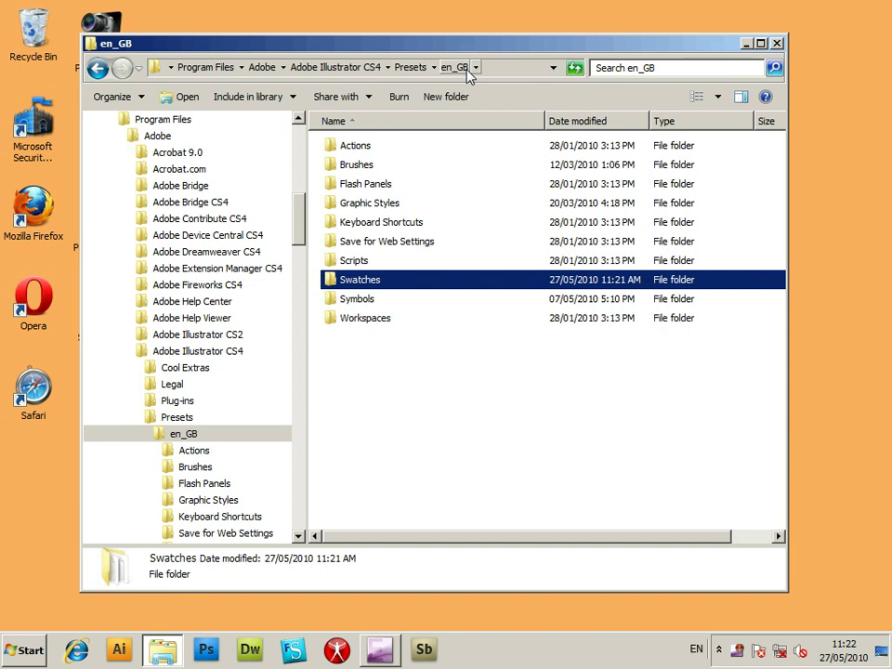
double_click(364, 281)
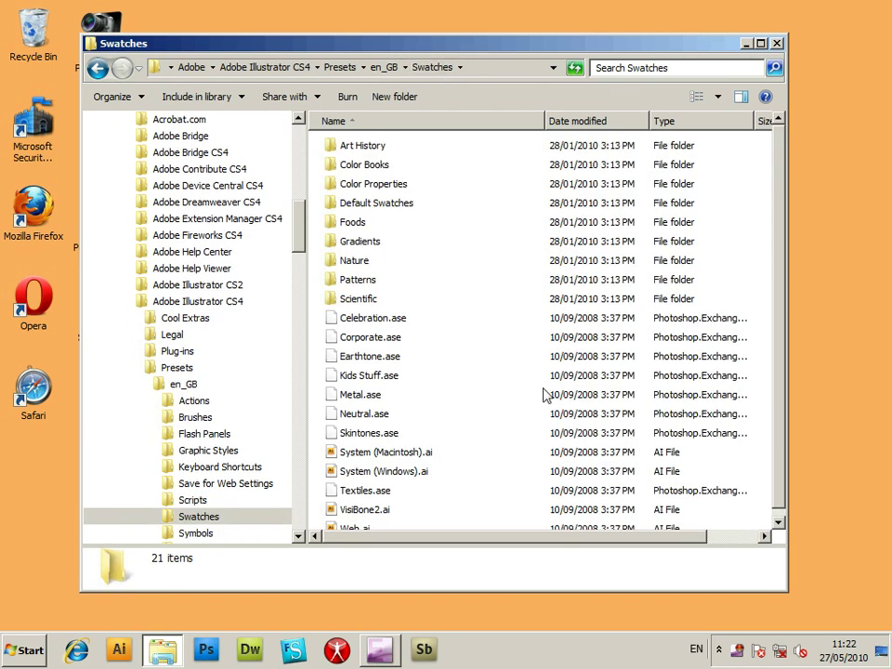
left_click(116, 97)
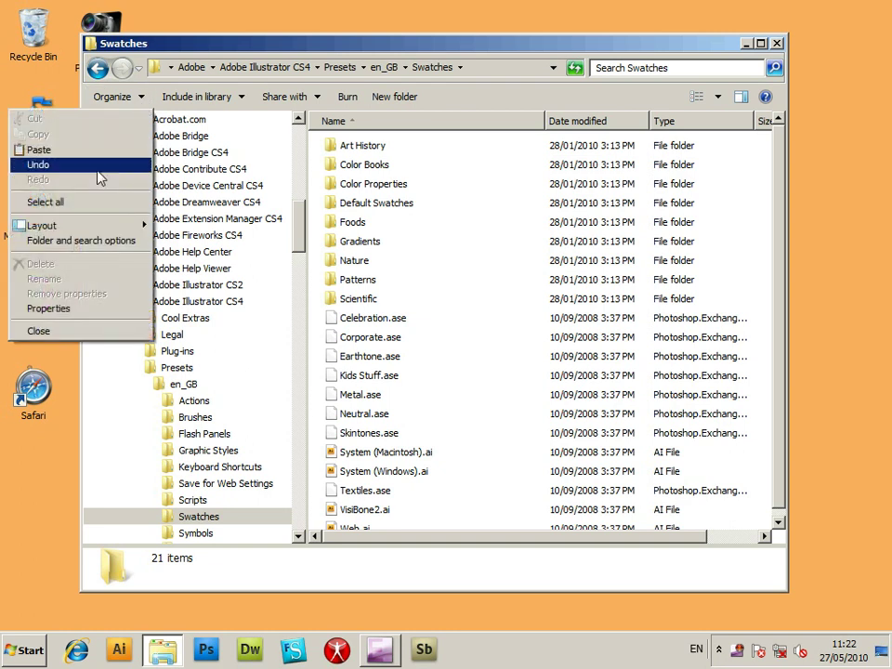
Step: Paste GX13_Hearts2_001.ai into Swatches with admin permission, then open it in Illustrator
left_click(39, 150)
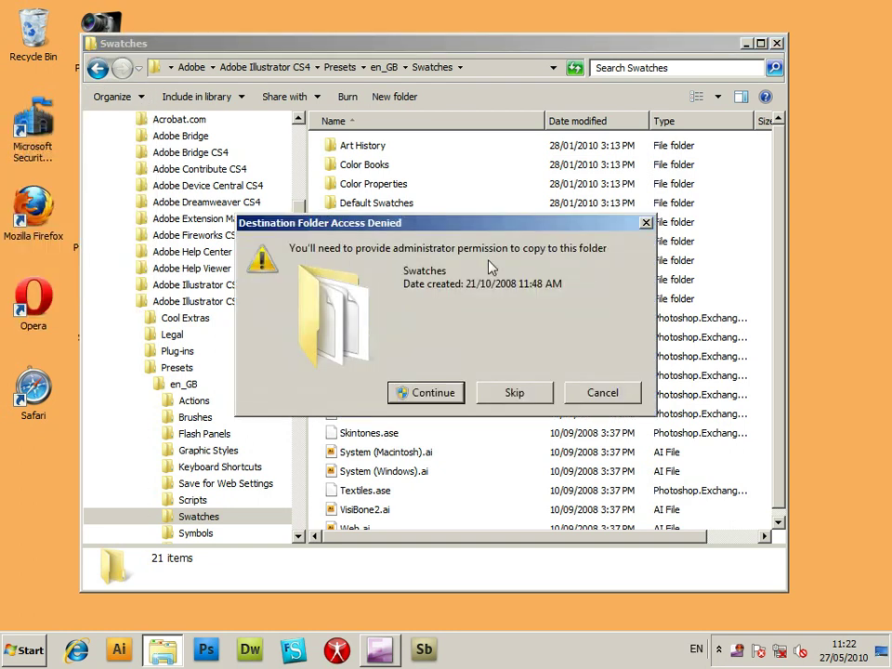
left_click(428, 398)
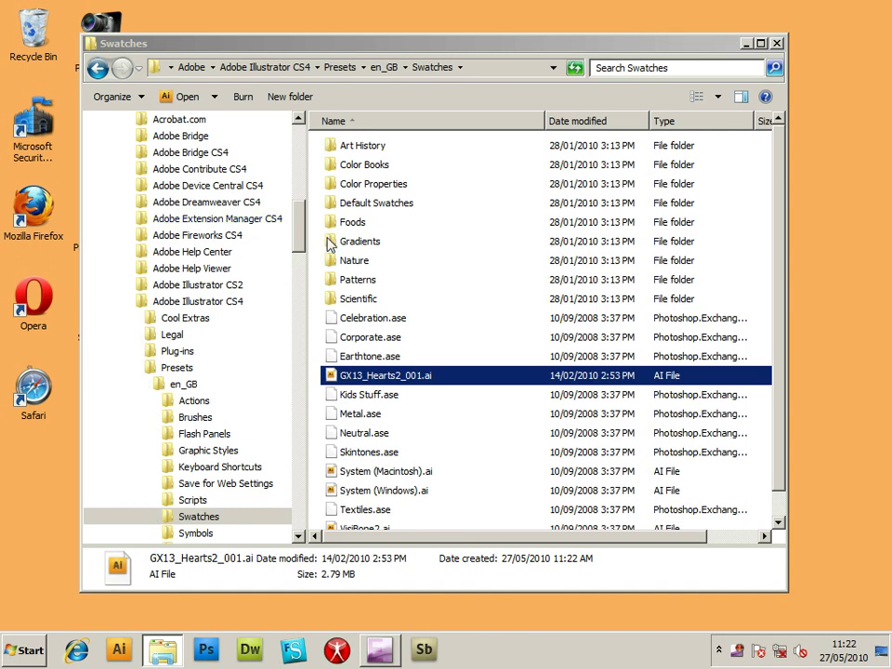
double_click(423, 375)
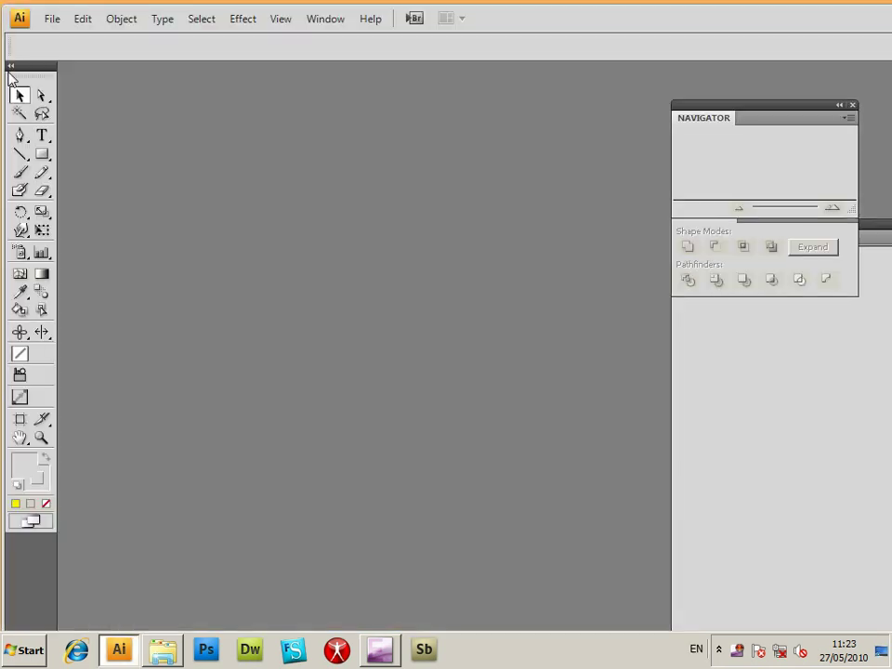
Step: Create a new 1300 × 1300 px RGB document and pan so the artboard fills the window
left_click(52, 20)
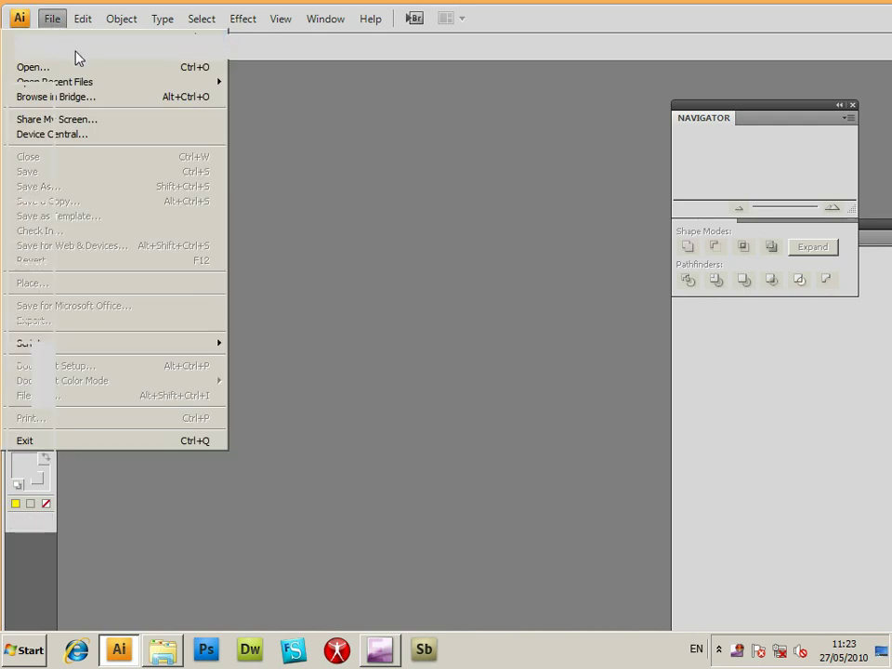
left_click(76, 51)
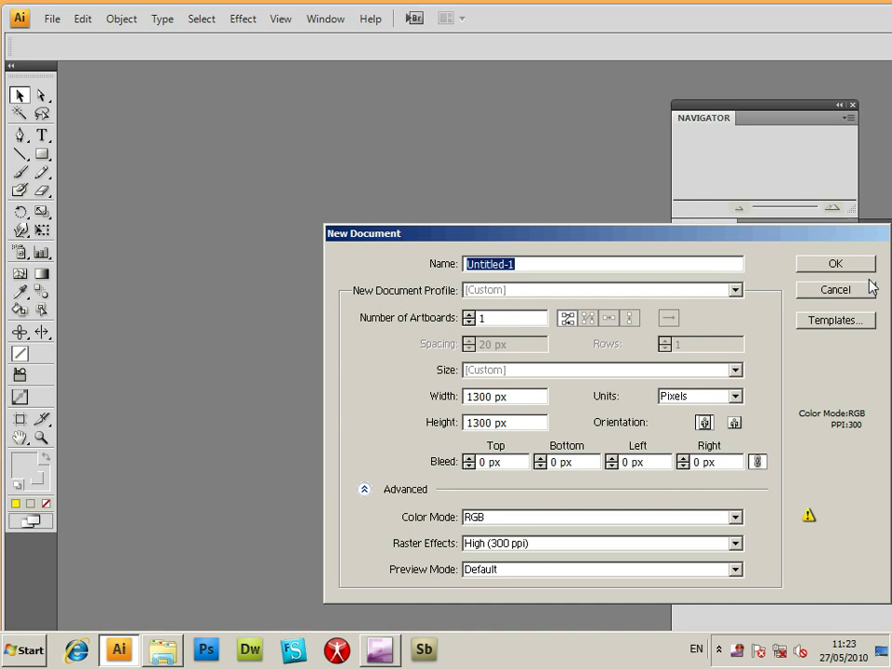
left_click(846, 266)
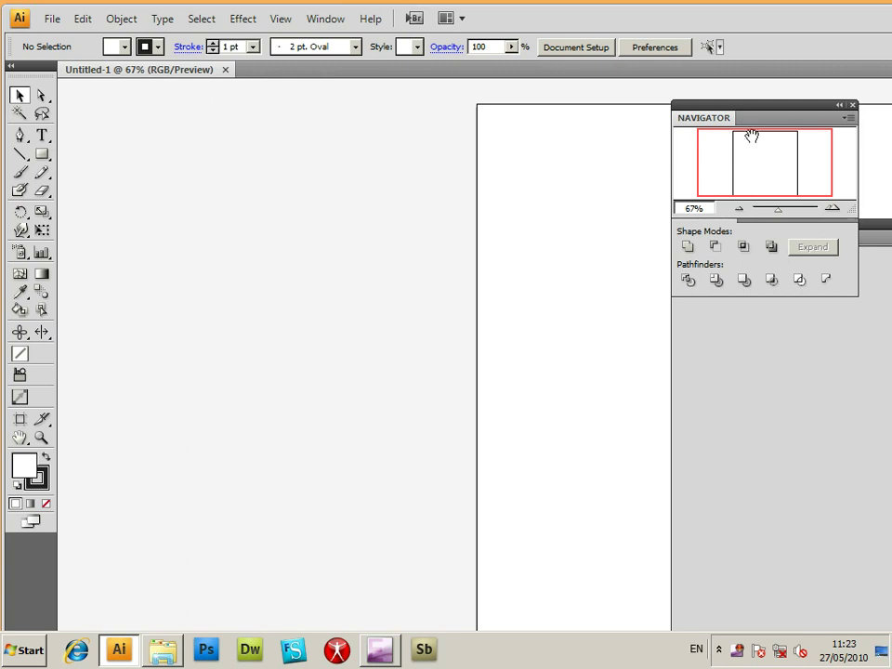
left_click_drag(767, 163, 801, 163)
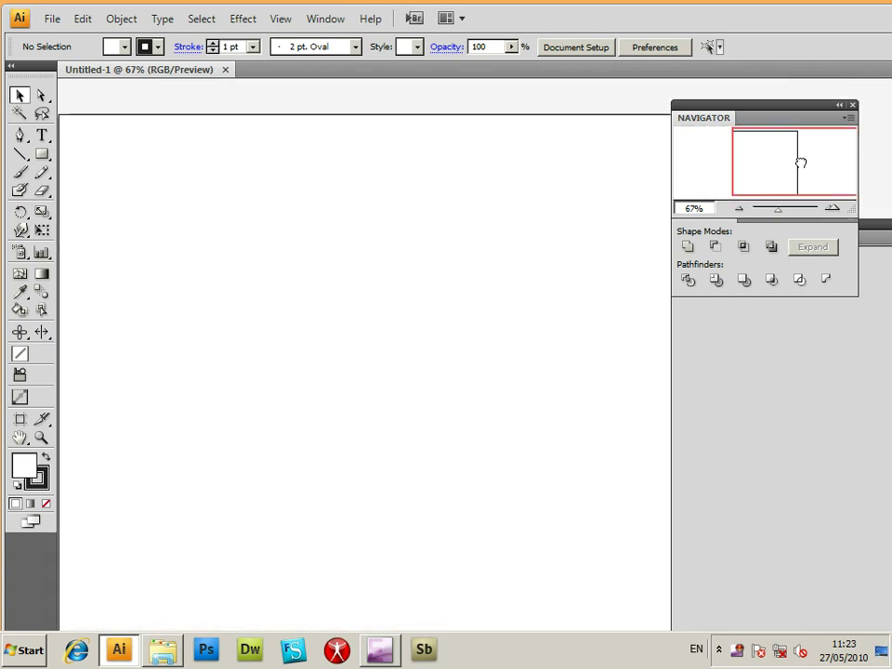
Step: Show the Swatches panel from the Window menu and place it on the canvas, left of centre
left_click(327, 23)
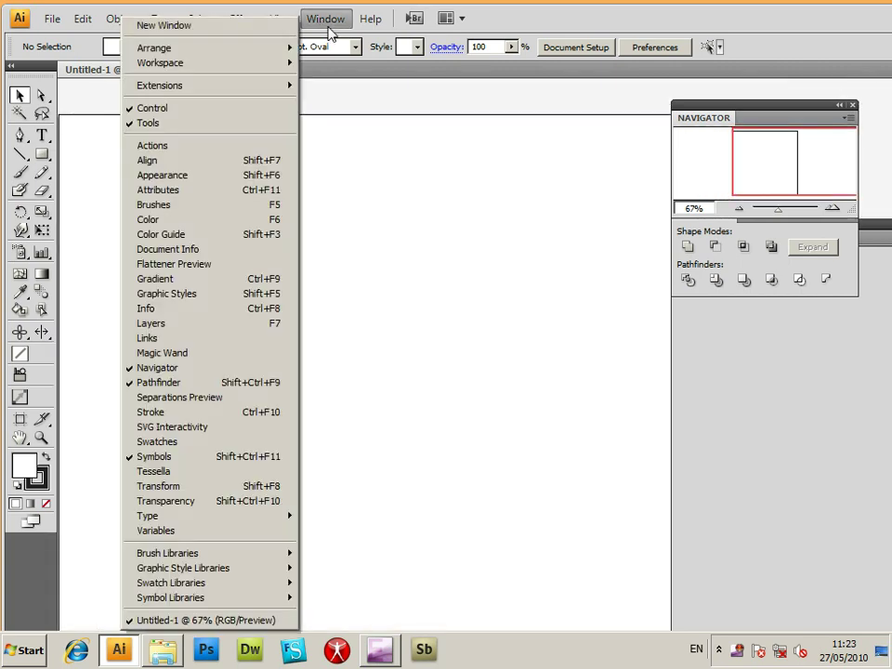
left_click(181, 446)
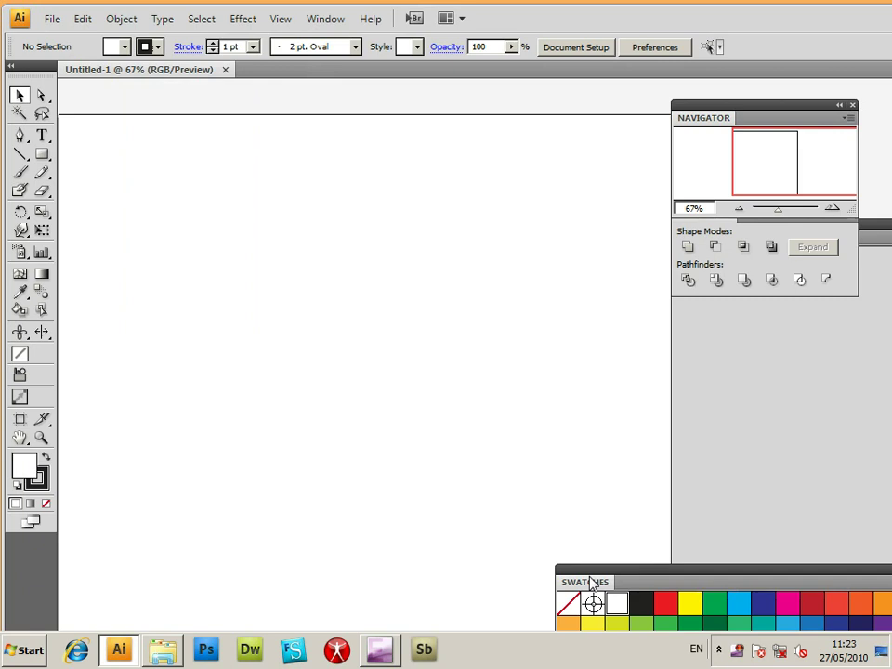
left_click_drag(587, 591, 281, 191)
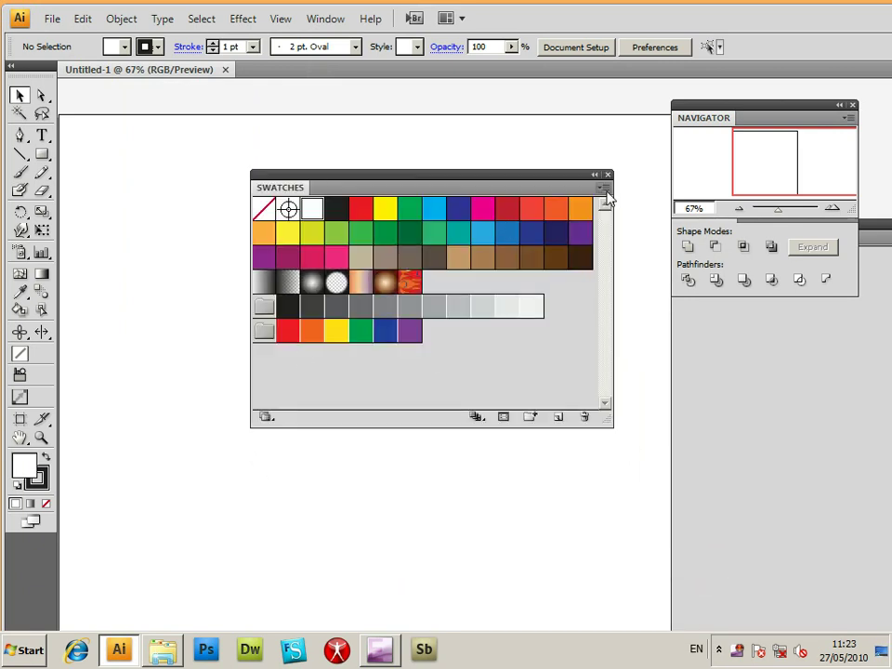
left_click_drag(492, 189, 373, 185)
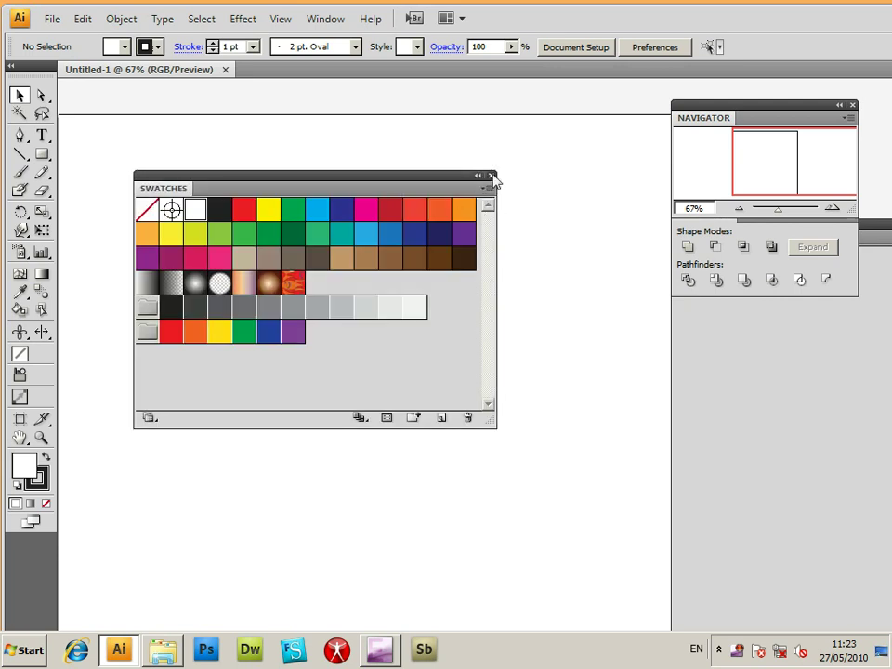
Step: Load the GX13_Hearts2_001 swatch library from the Swatches panel menu and move it to the middle
left_click(484, 192)
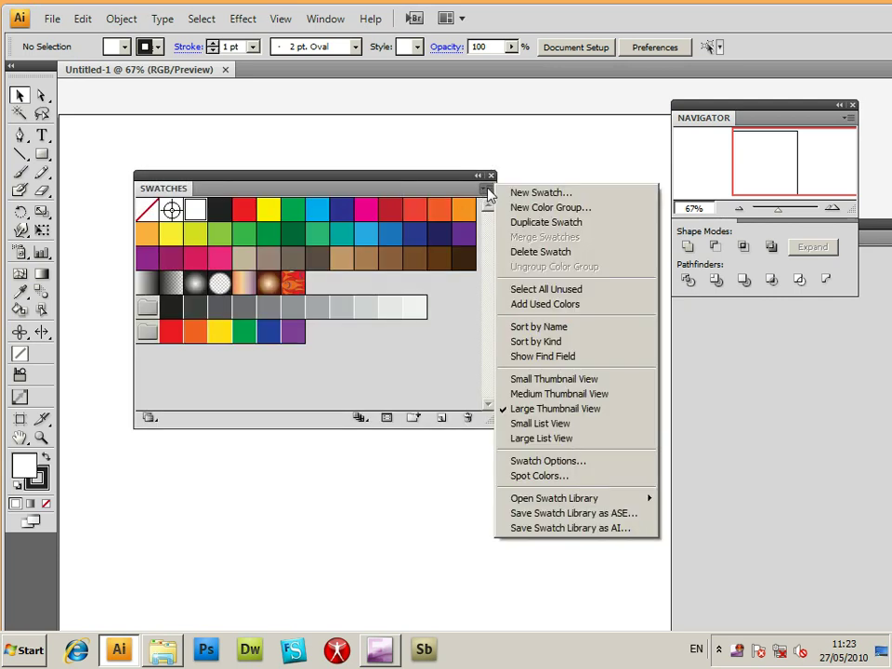
mouse_move(599, 503)
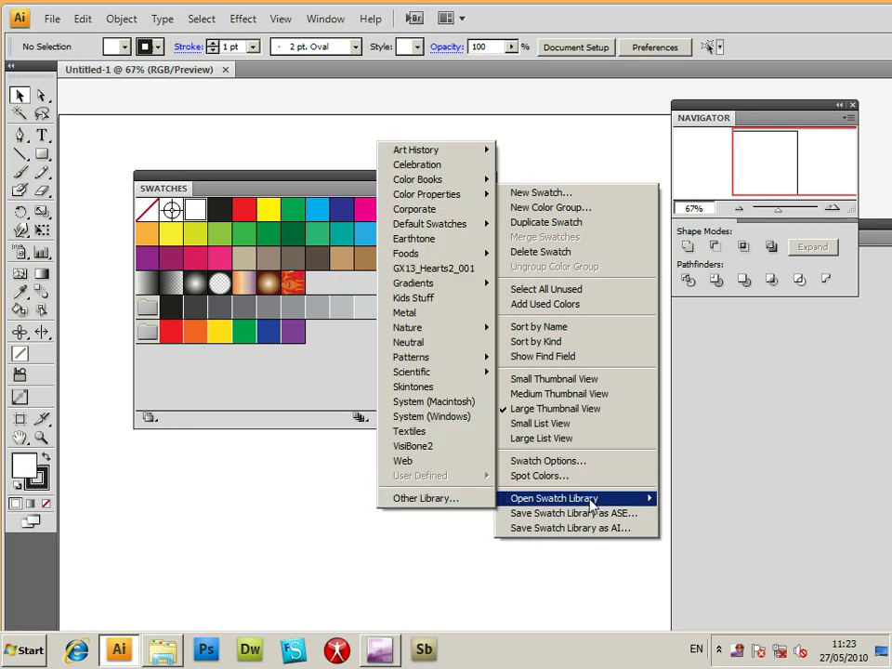
left_click(464, 275)
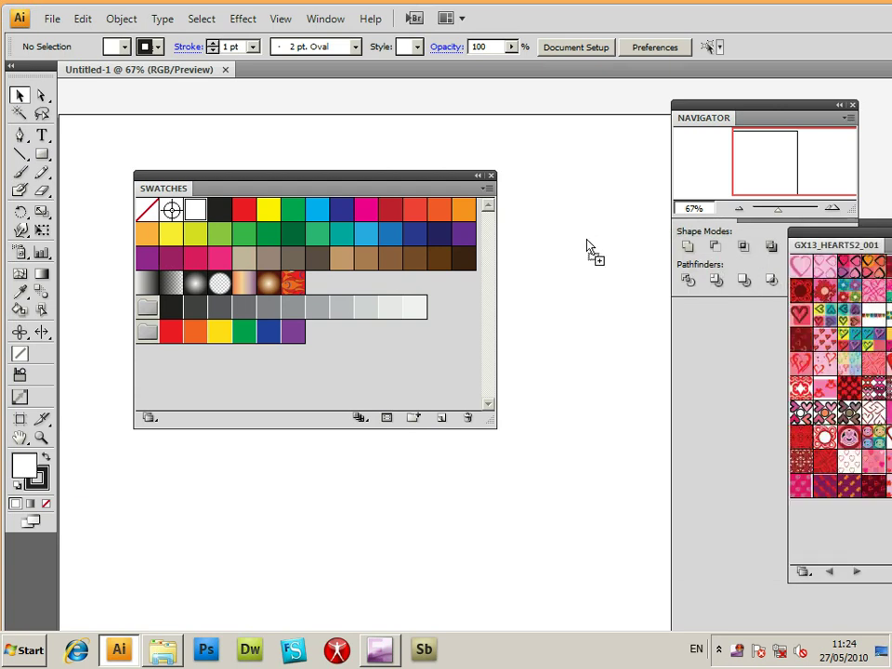
left_click_drag(869, 253, 537, 249)
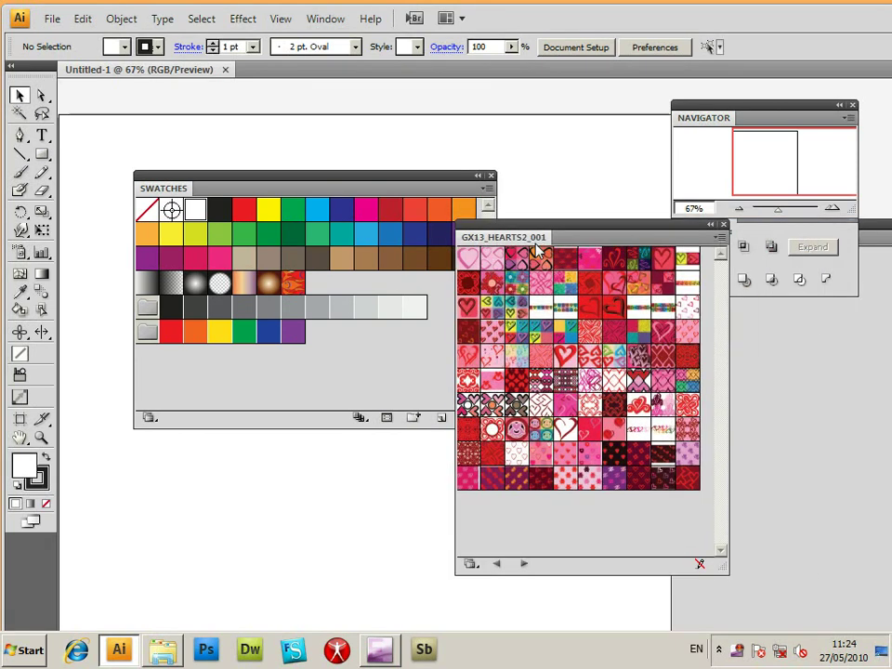
Step: Add the multicolour, red-outline and two more heart patterns to Swatches, with multicolour as the fill
left_click(493, 178)
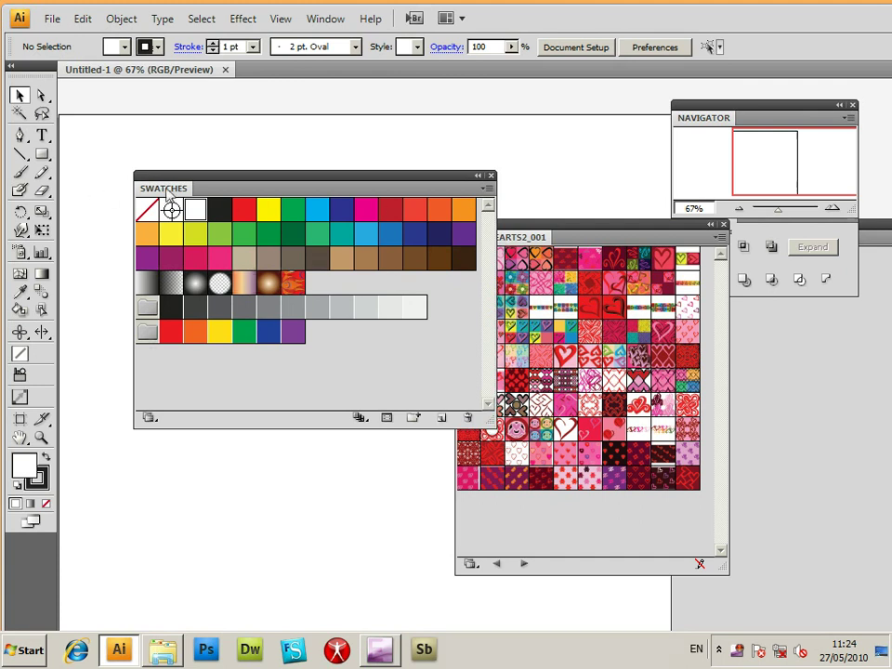
left_click_drag(158, 183, 183, 481)
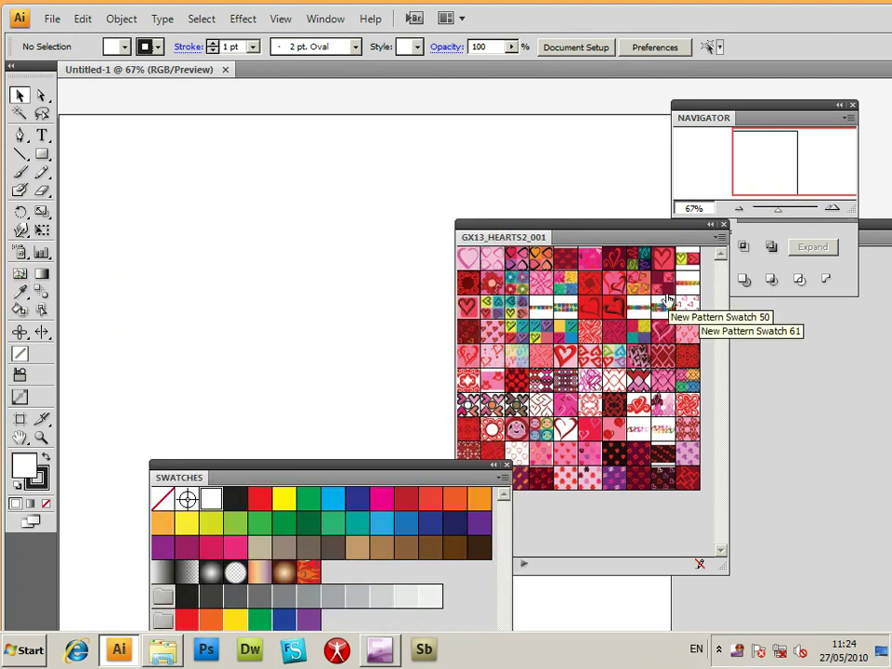
left_click(720, 237)
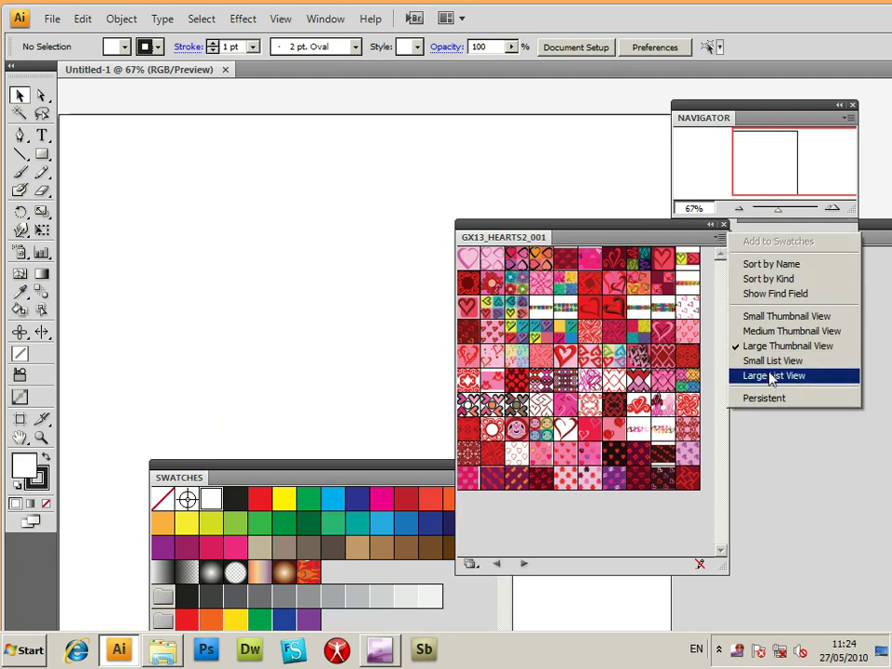
left_click(541, 336)
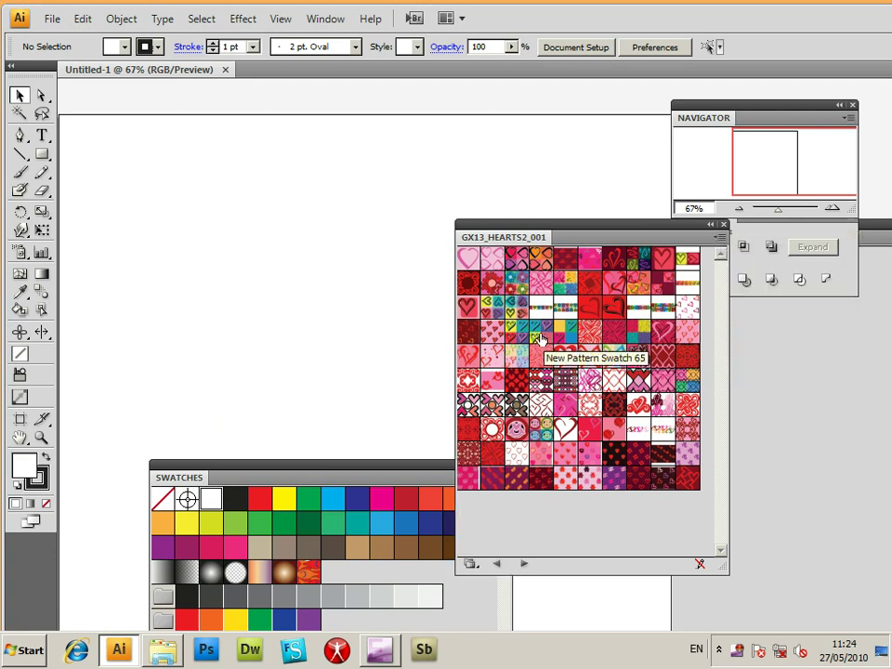
left_click(541, 336)
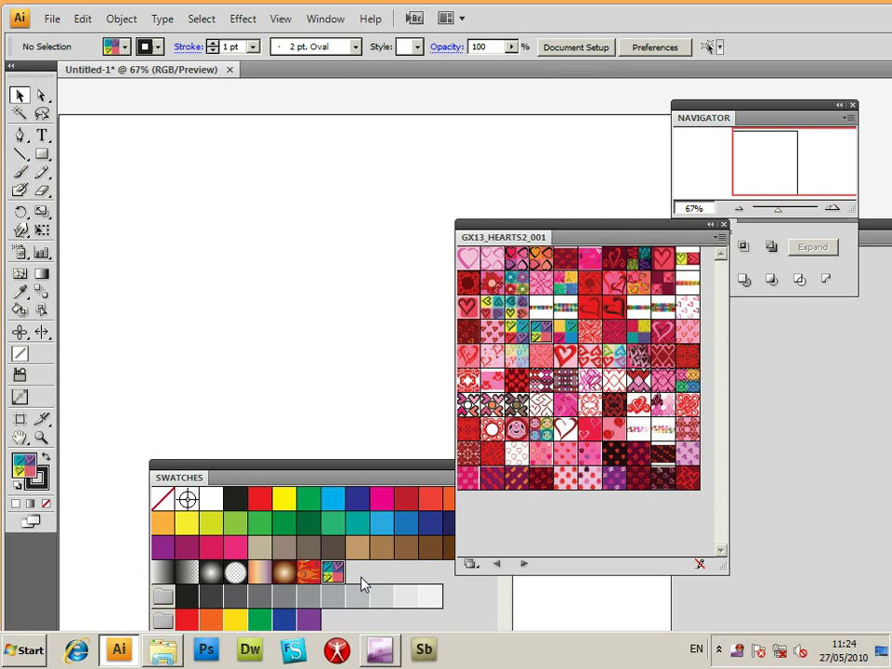
left_click(542, 406)
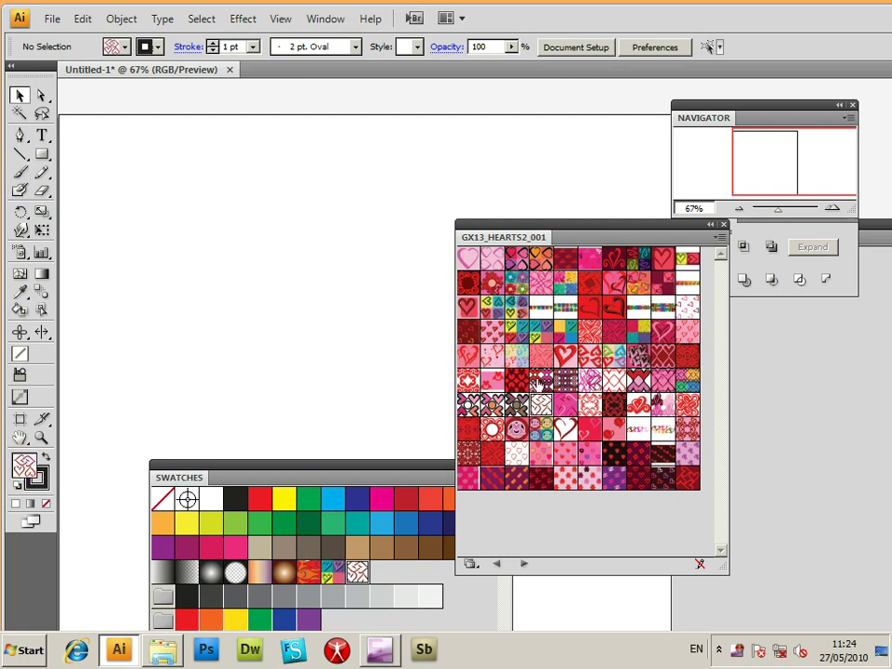
left_click(518, 356)
left_click(522, 314)
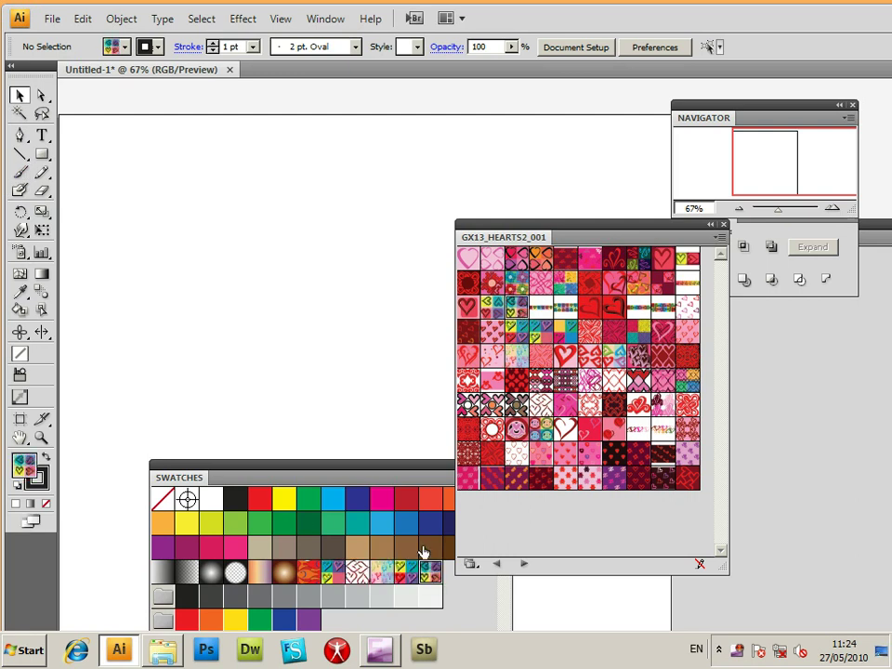
left_click_drag(173, 481, 188, 502)
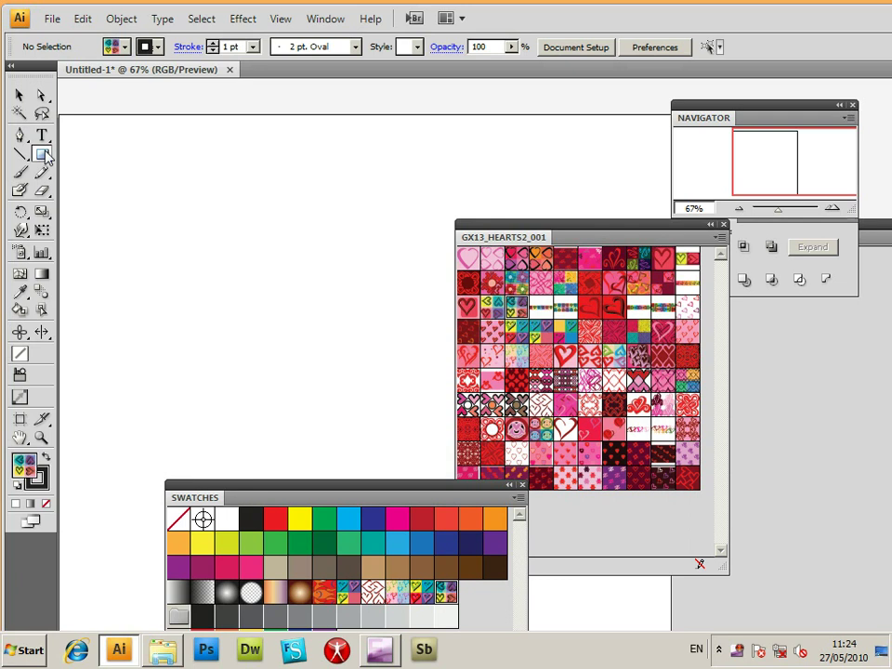
Step: Draw a large rectangle and try several heart patterns, settling on multicoloured small hearts
mouse_move(81, 139)
left_mouse_down()
mouse_move(343, 368)
mouse_move(362, 398)
left_mouse_up()
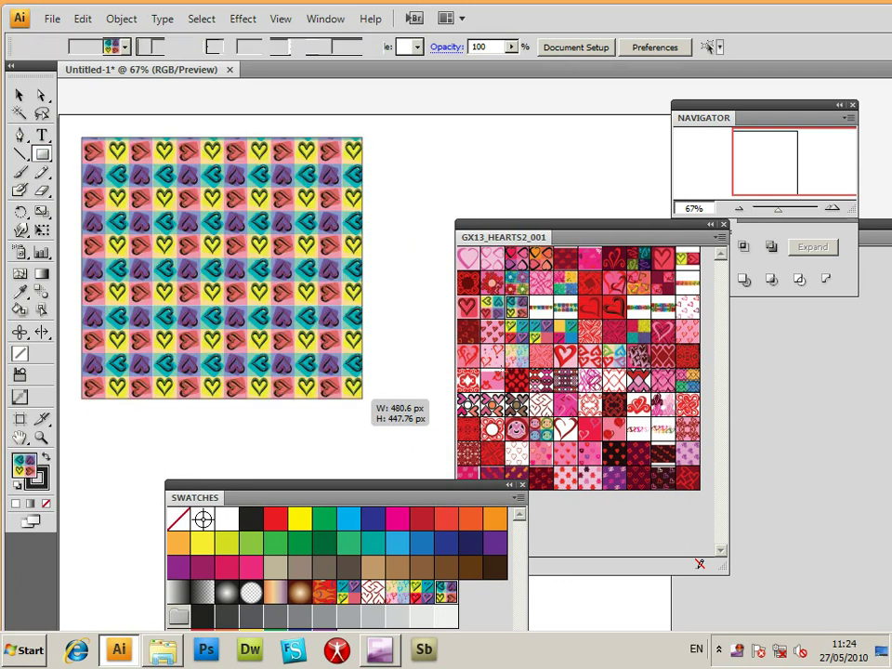
left_click(470, 310)
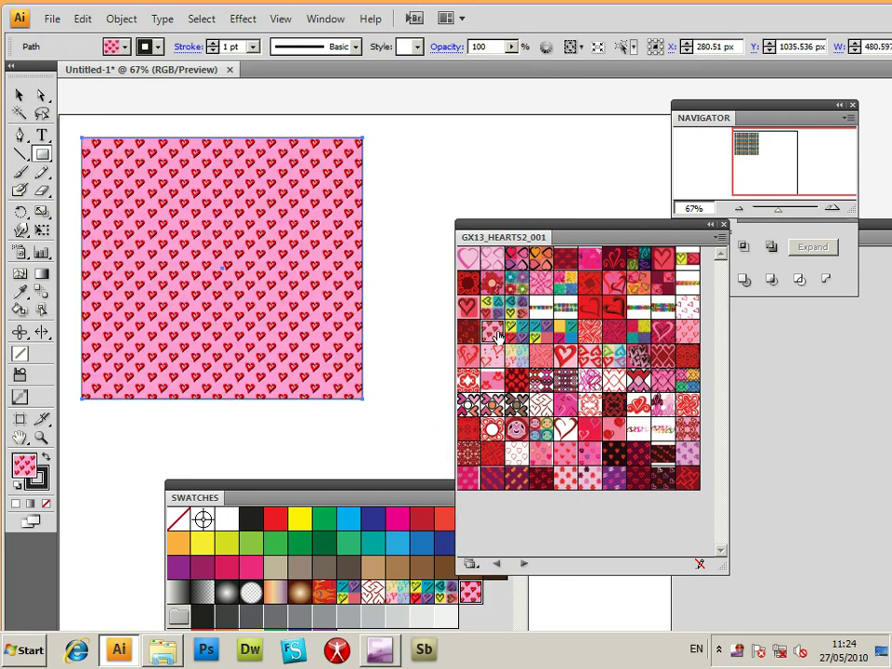
left_click(470, 309)
left_click(493, 306)
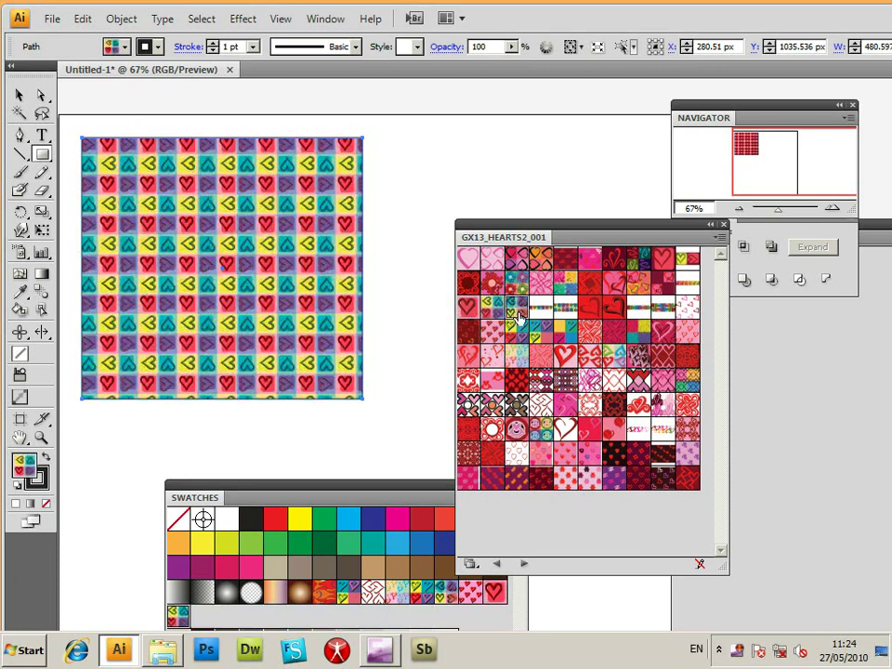
left_click(492, 405)
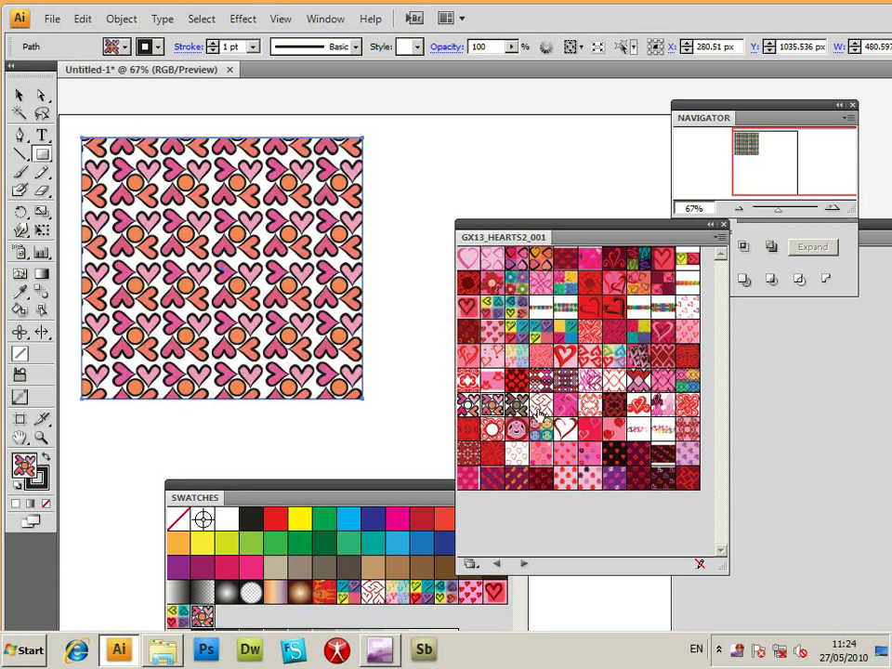
left_click(541, 409)
left_click(544, 429)
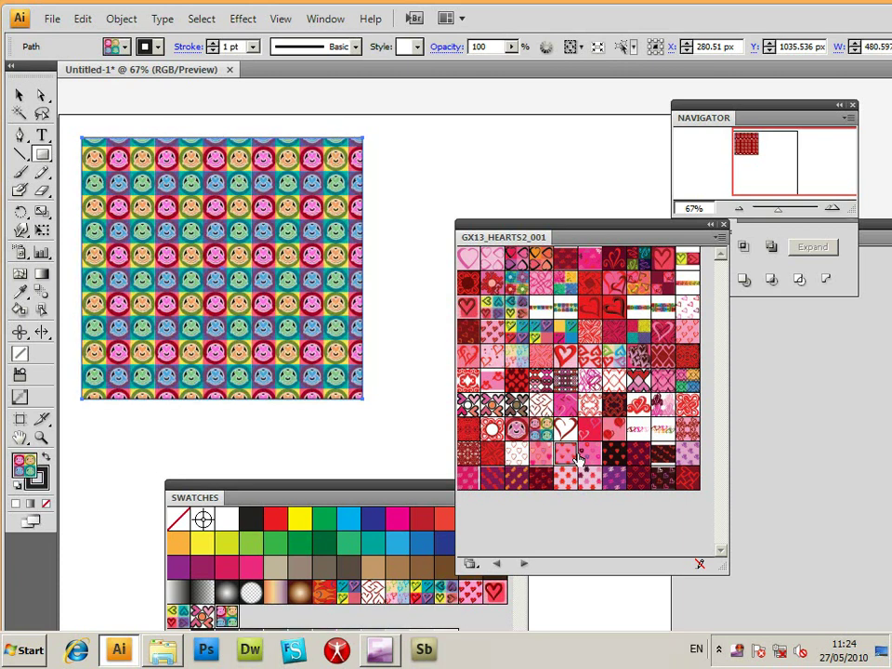
left_click(592, 455)
left_click(592, 455)
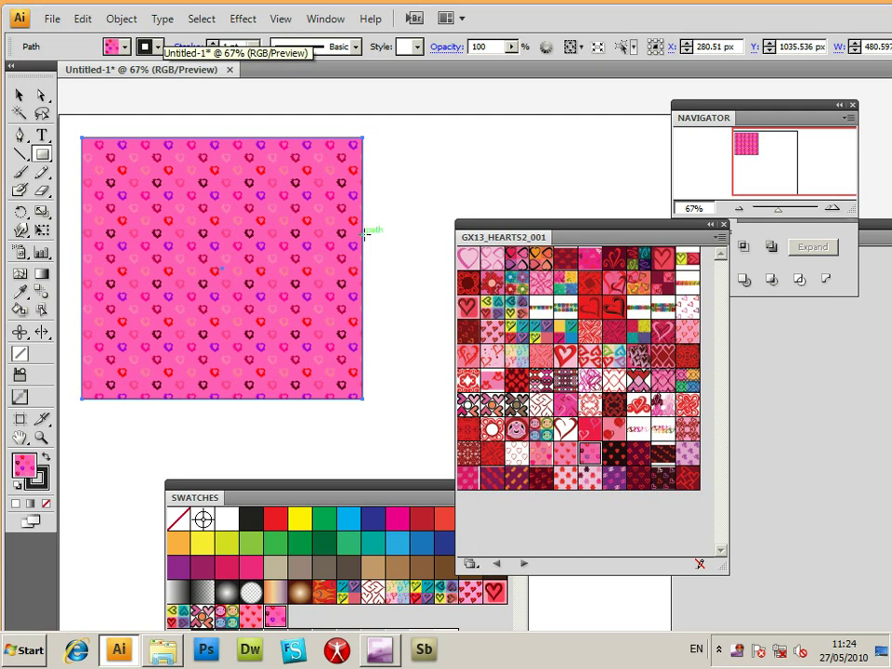
Step: Undo the last fill, remove the rectangle, and type the word 'text' on the artboard
key("ctrl+z")
key("ctrl+z")
key("t")
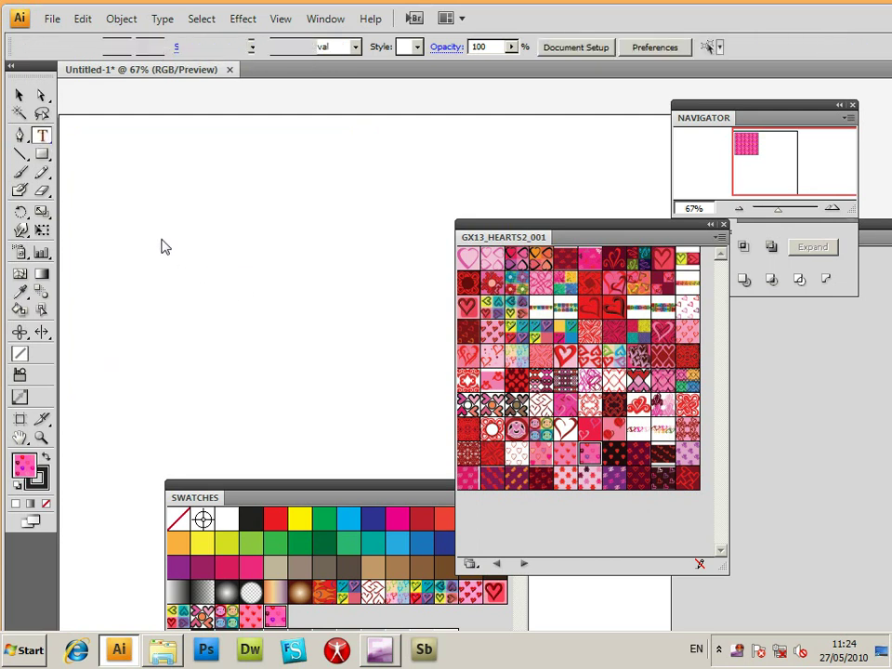
left_click(189, 251)
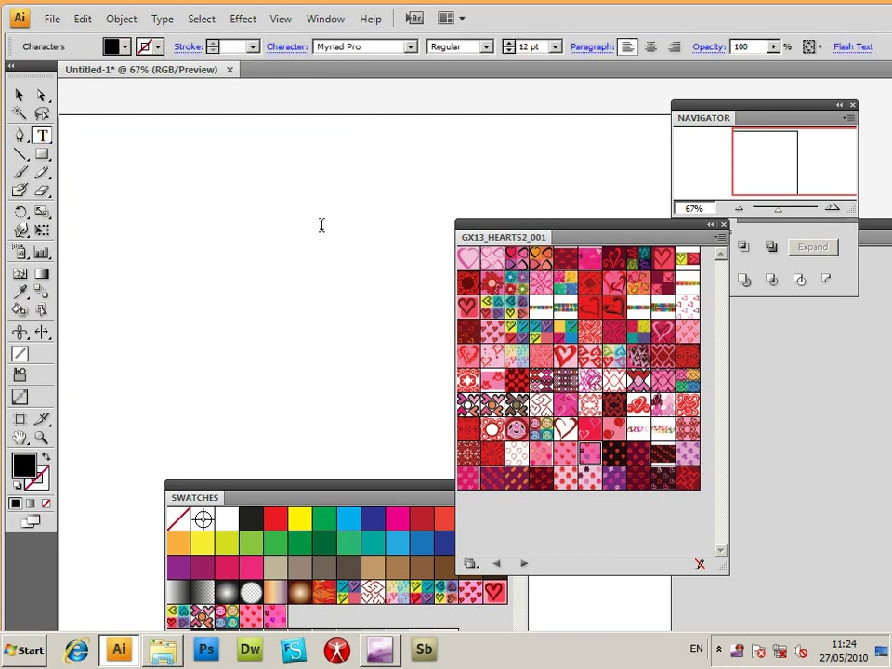
type("text")
Step: Enlarge and reposition the word, fill it with the pink heart pattern, then delete it
left_click(18, 95)
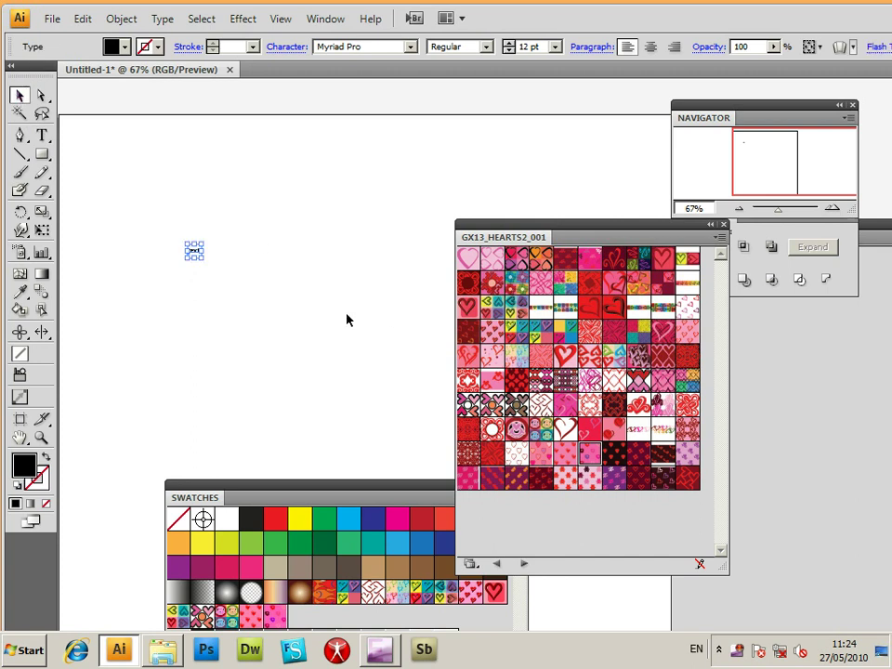
left_click_drag(206, 263, 387, 442)
left_click_drag(381, 338, 406, 402)
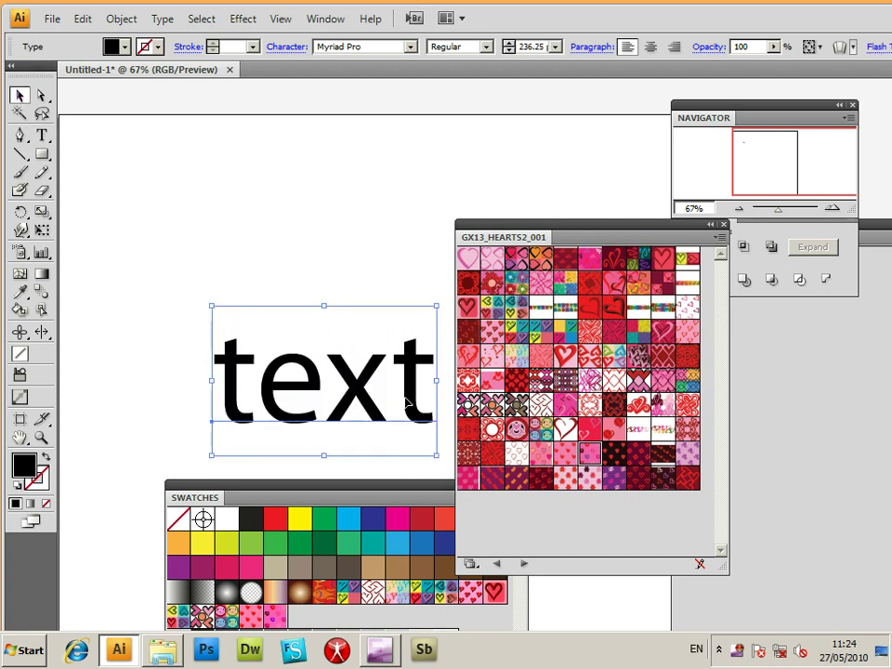
left_click_drag(340, 376, 218, 238)
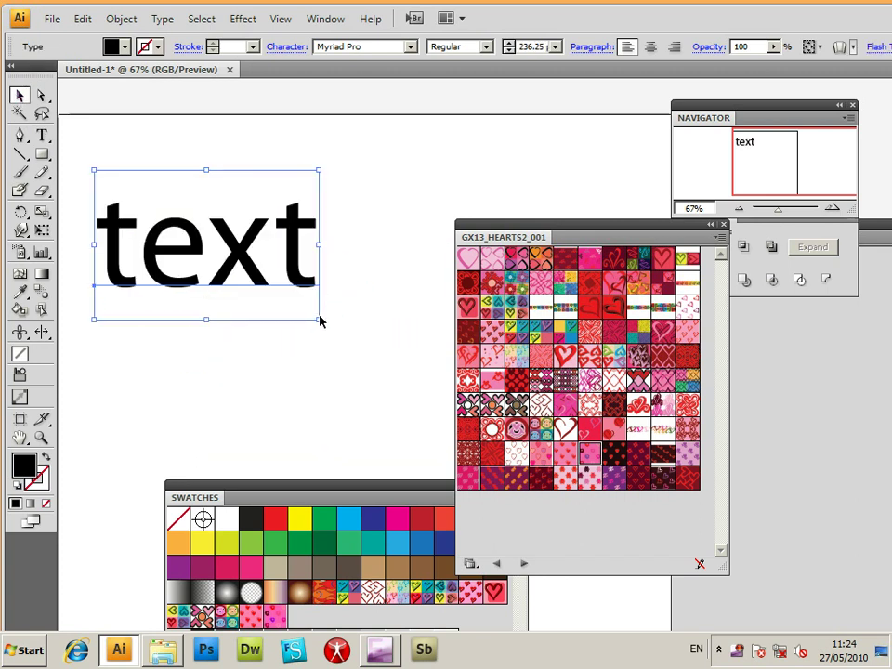
left_click_drag(325, 323, 499, 440)
left_click(471, 288)
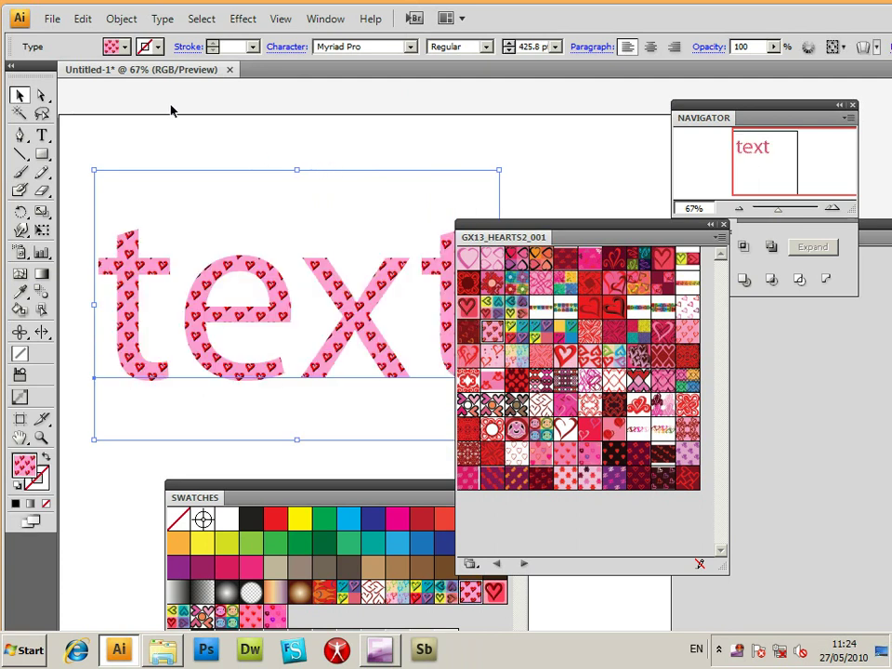
key("Delete")
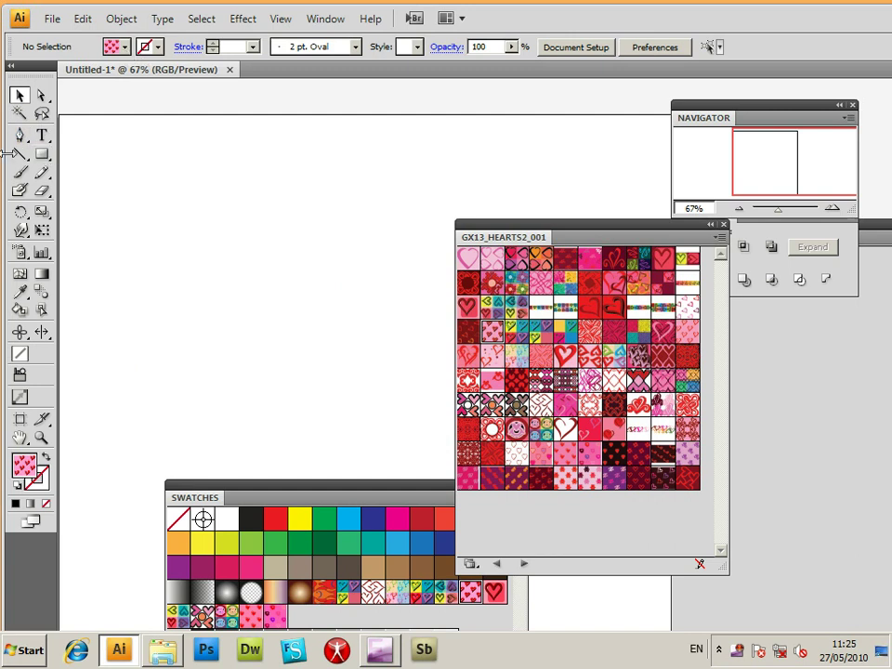
Step: Draw a star with the Star tool, then move, rotate and enlarge it near the artboard centre
left_click_drag(42, 154, 102, 230)
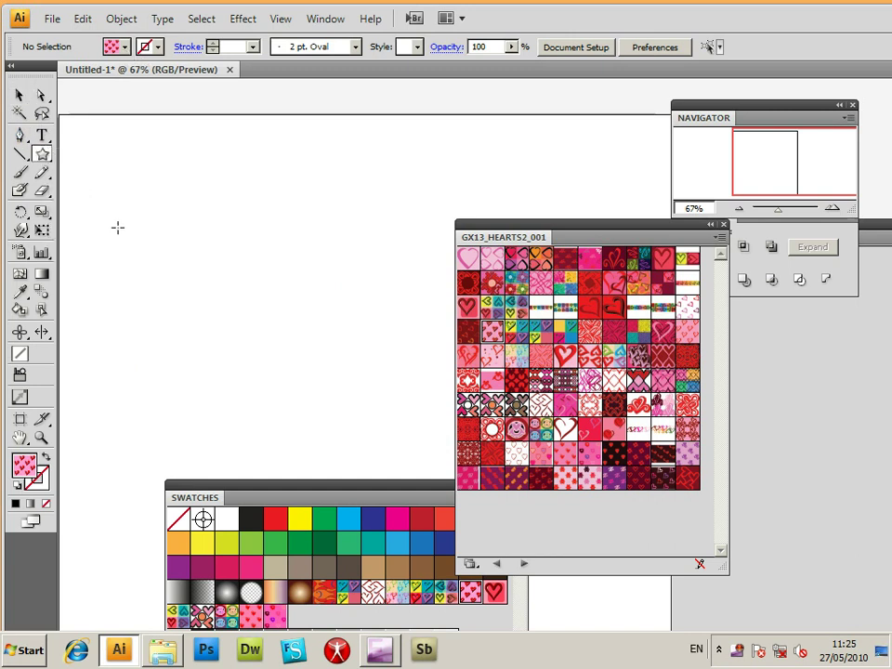
left_click_drag(136, 177, 246, 246)
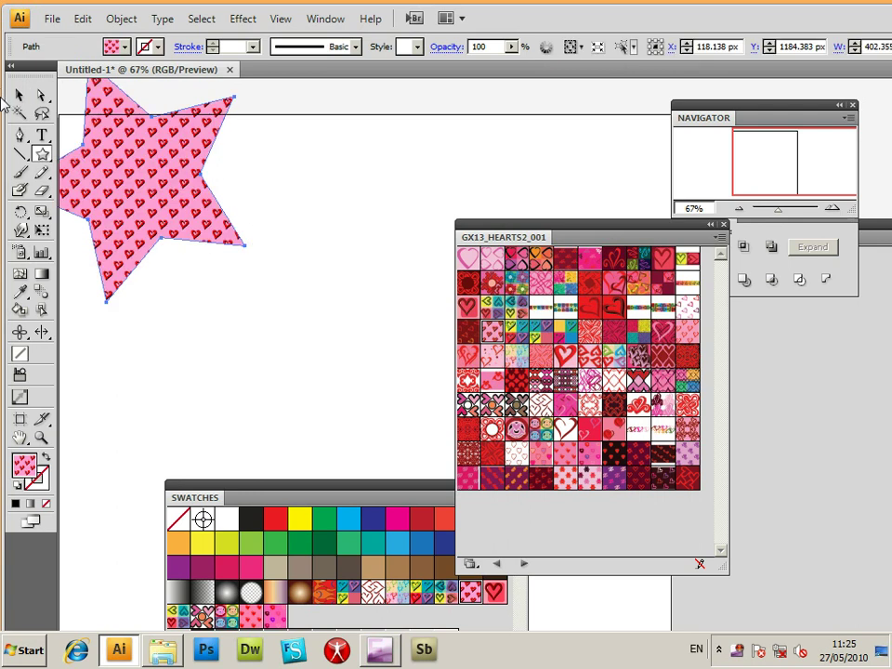
key("v")
left_click_drag(164, 182, 294, 284)
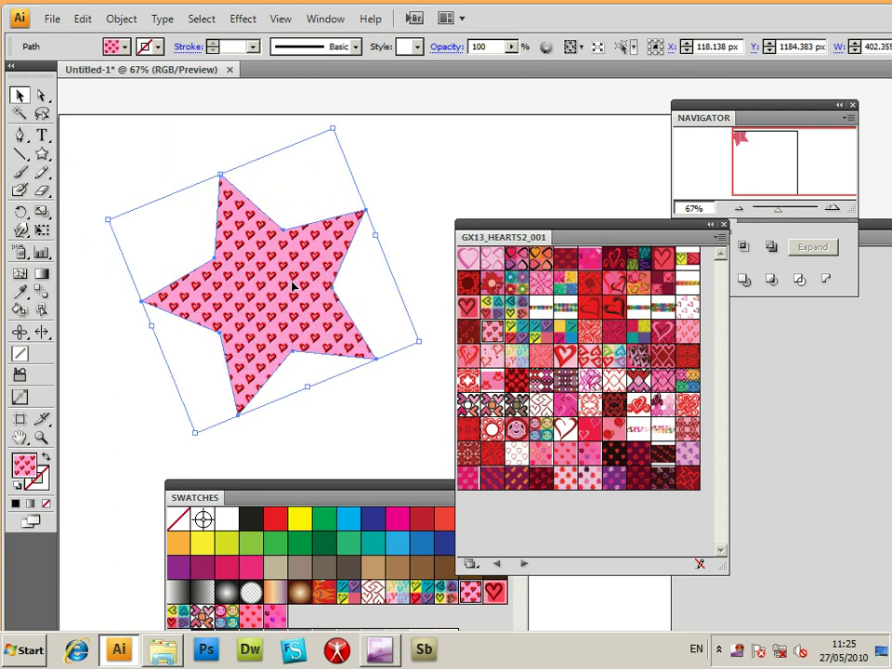
left_click_drag(418, 340, 457, 407)
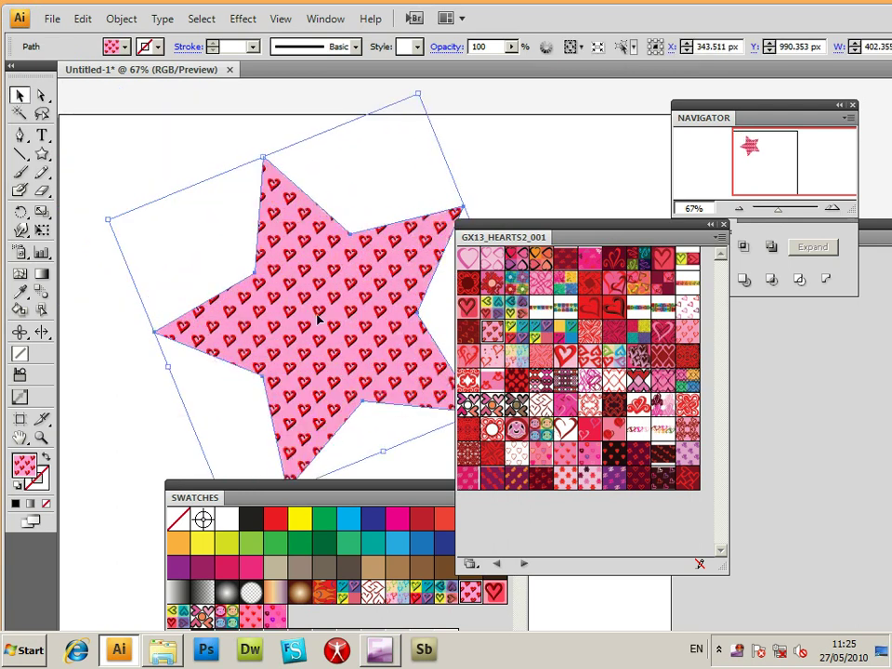
left_click_drag(336, 277, 302, 287)
Step: Scale only the star's heart pattern to 800% uniform, leaving the star's size unchanged
left_click(117, 21)
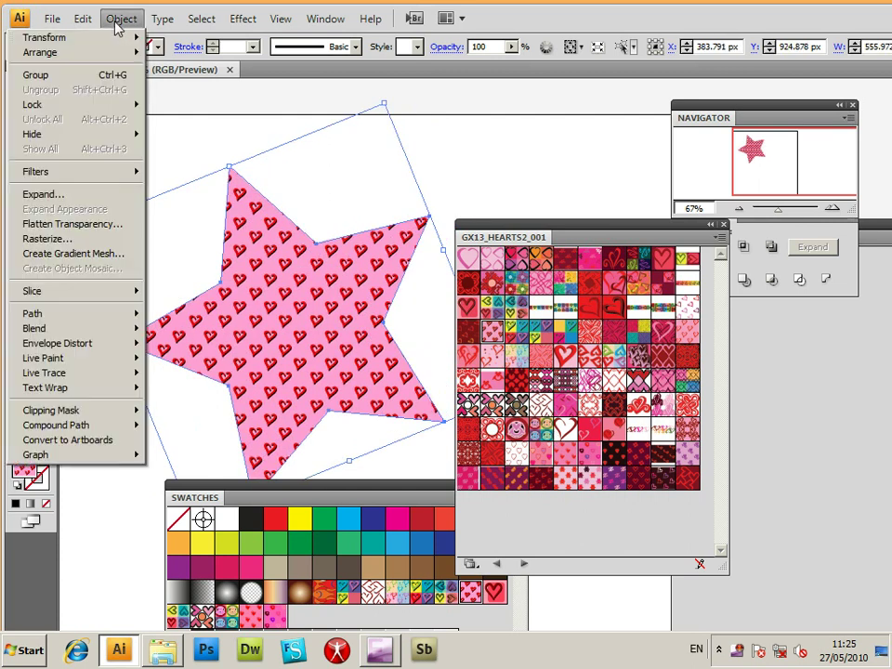
mouse_move(84, 37)
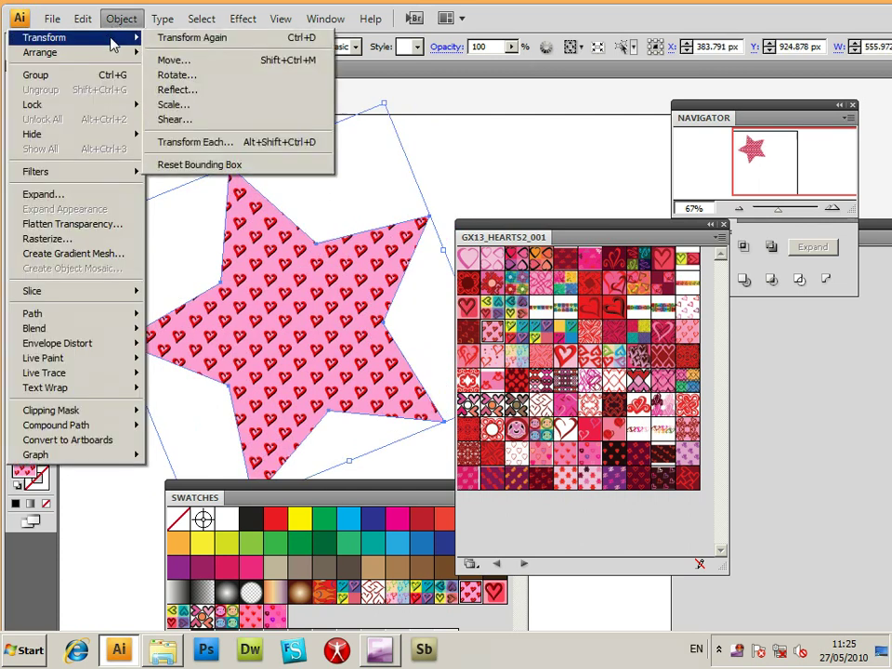
left_click(190, 110)
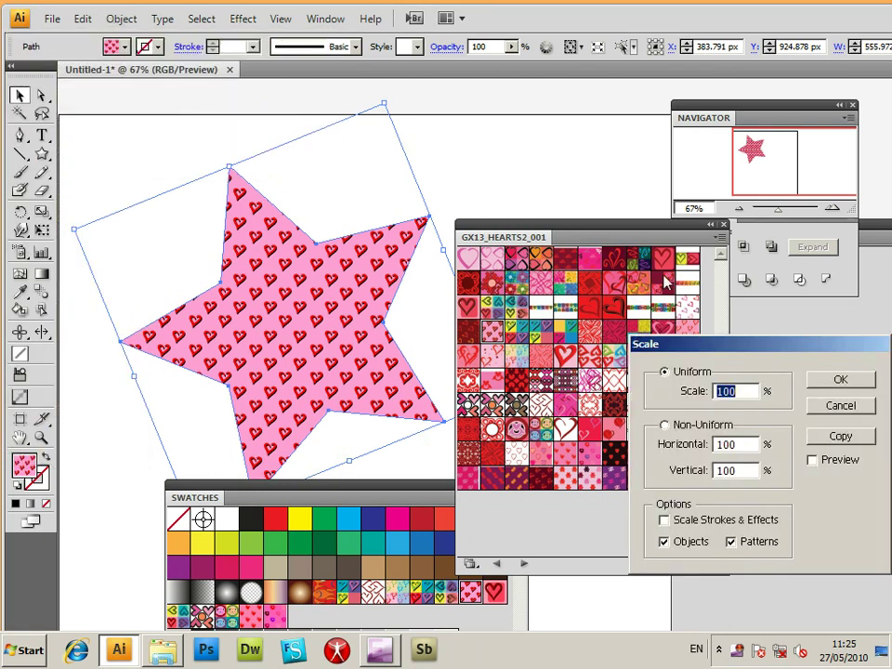
left_click_drag(784, 358, 482, 223)
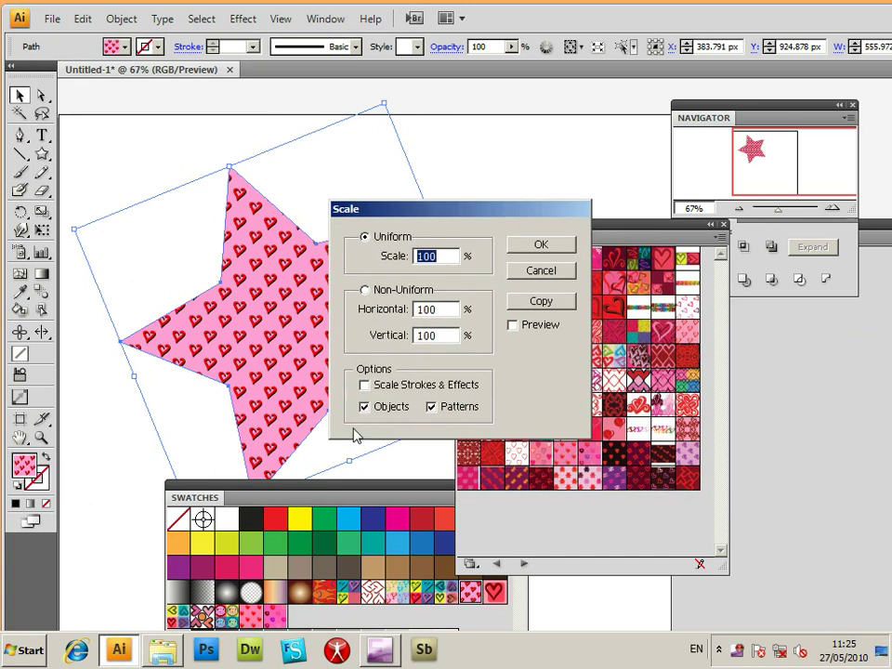
left_click(388, 407)
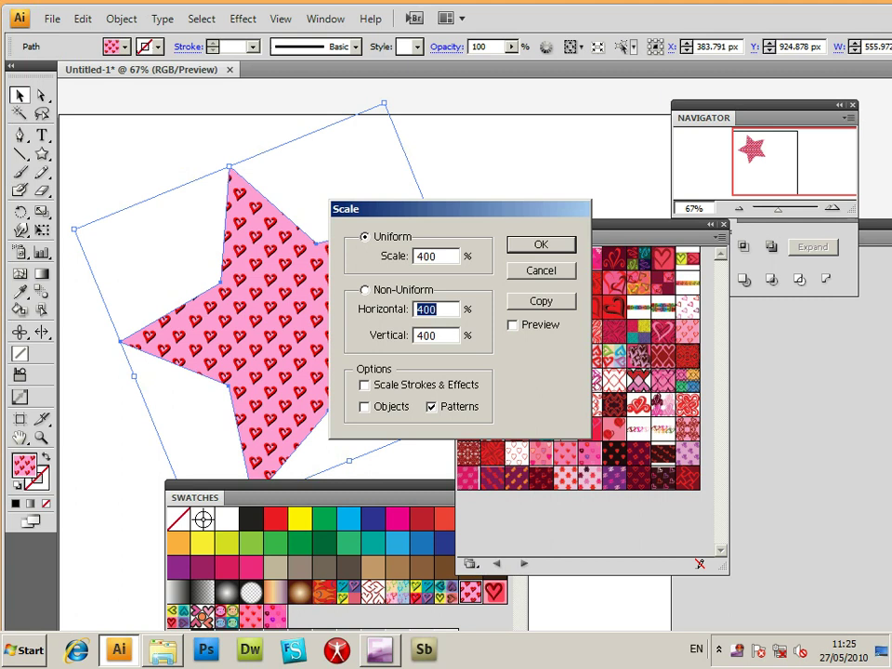
left_click(512, 325)
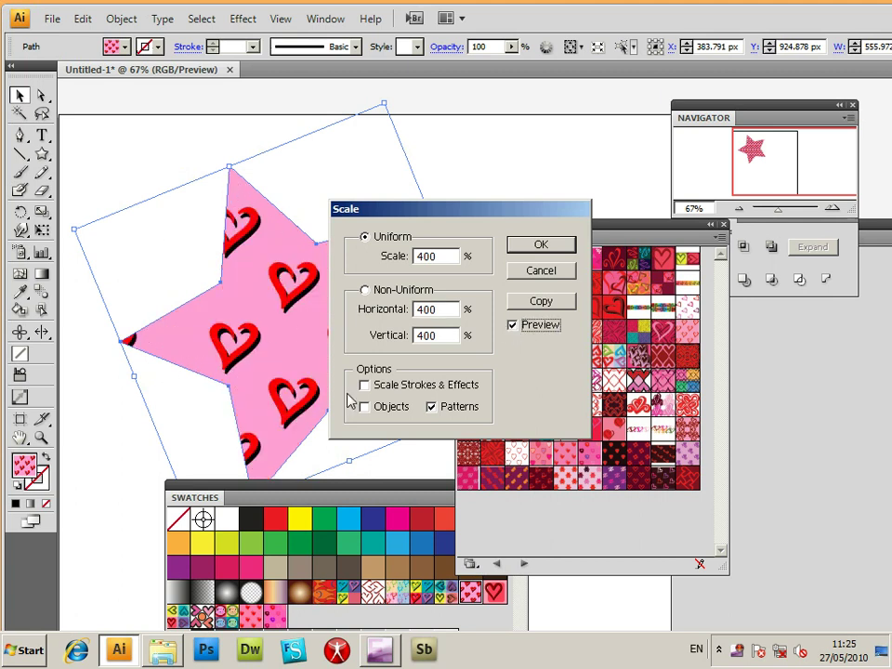
double_click(446, 257)
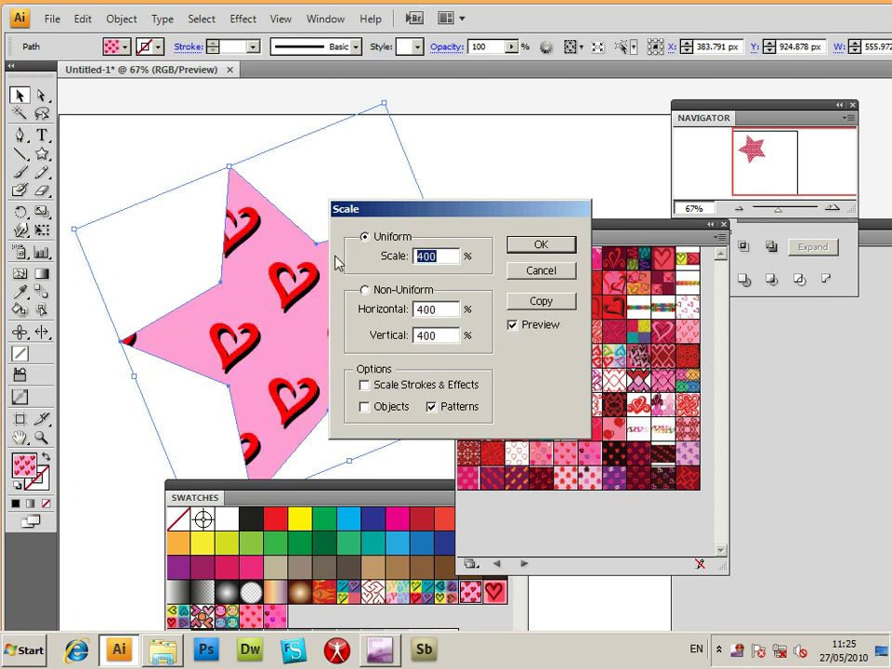
type("800")
key("Tab")
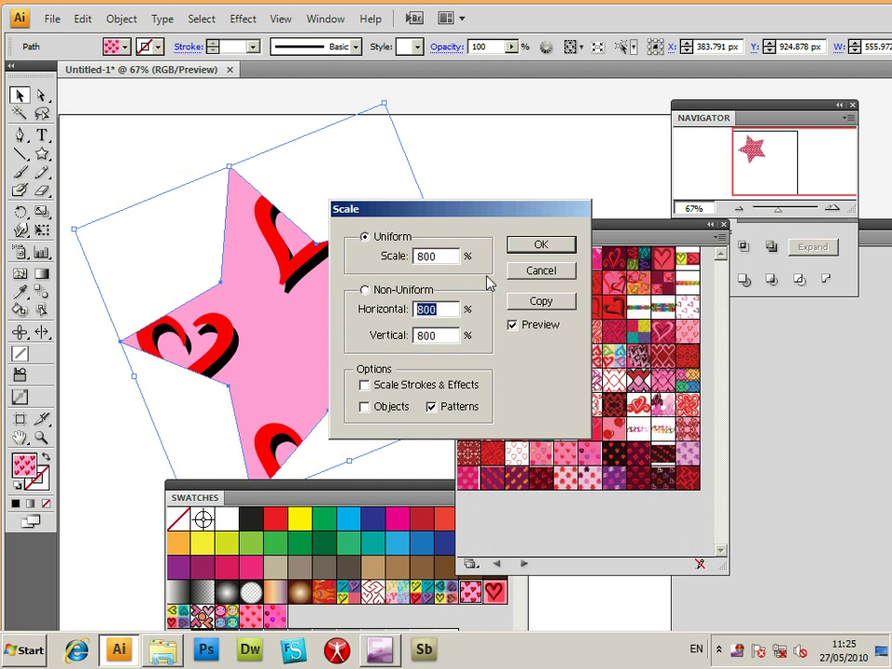
left_click(557, 249)
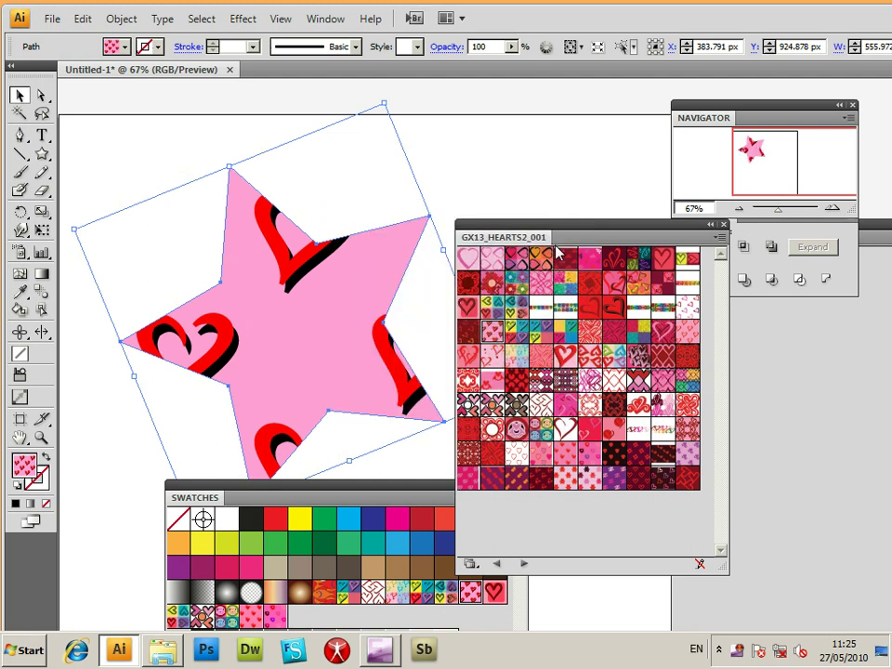
Step: Select the star, stepping in and out of isolation mode, and delete it
left_click(101, 169)
left_click(312, 291)
left_click(117, 157)
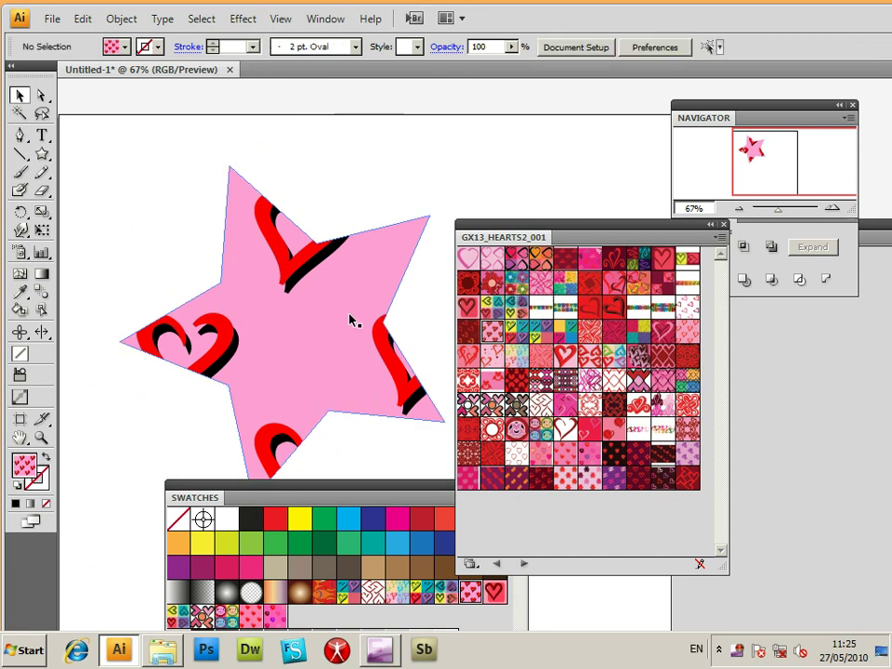
right_click(285, 307)
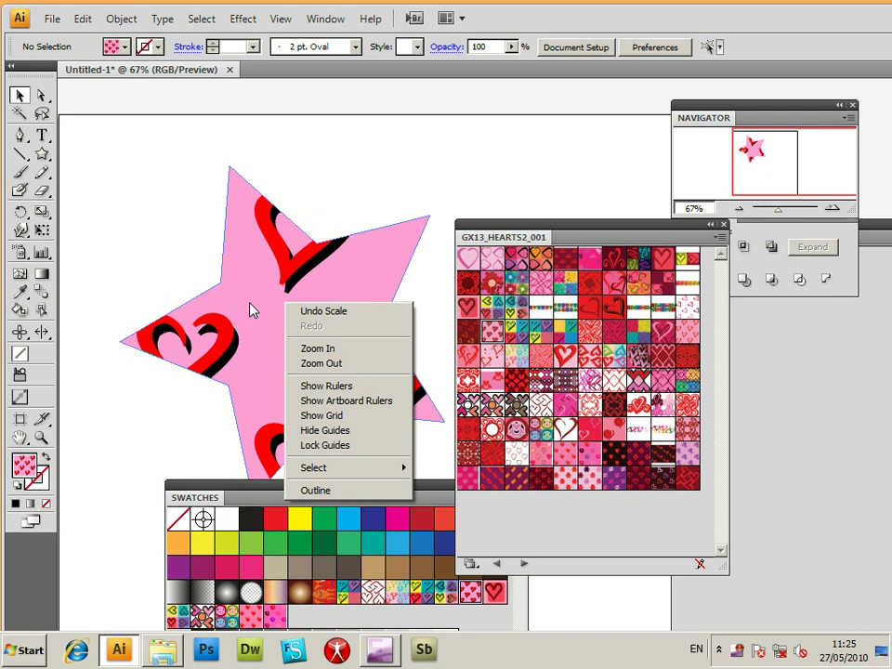
left_click(249, 309)
double_click(246, 307)
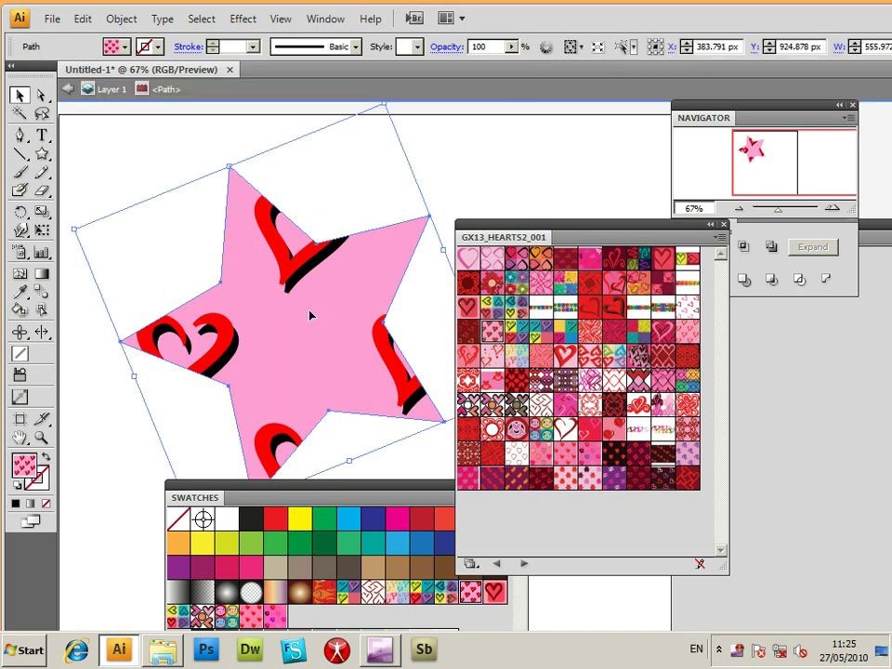
mouse_move(311, 316)
left_mouse_down()
mouse_move(261, 289)
mouse_move(307, 310)
left_mouse_up()
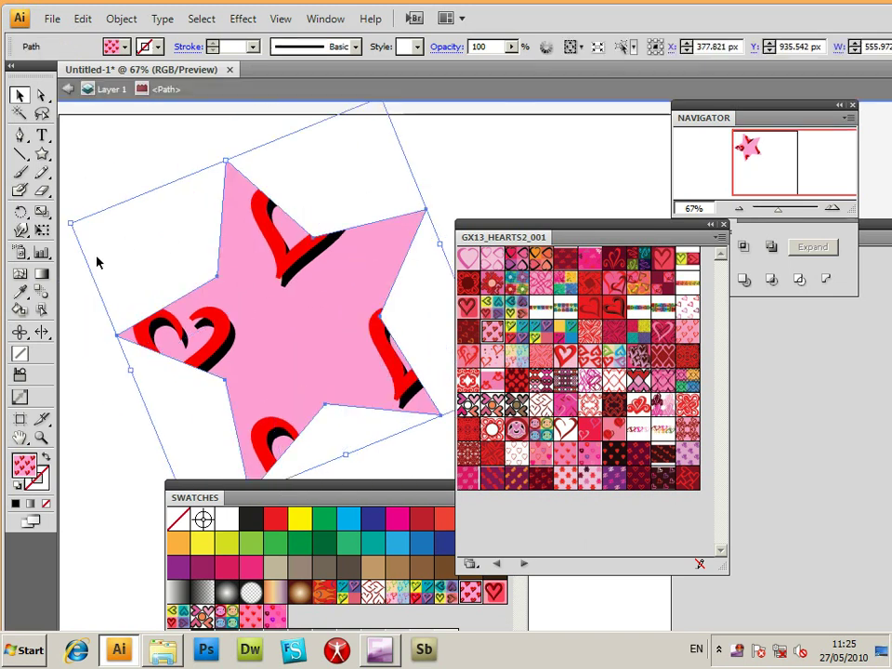
left_click(65, 89)
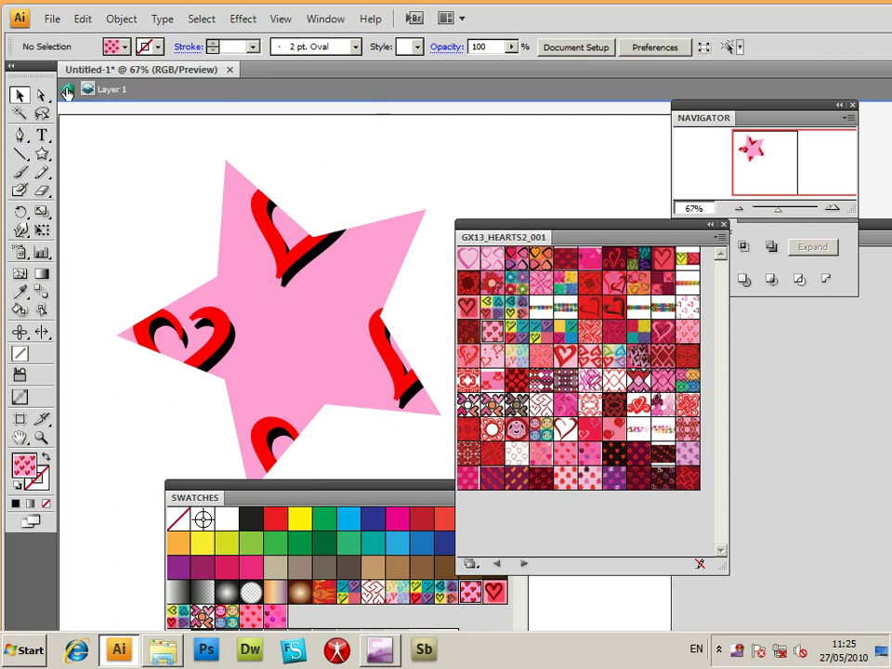
left_click(66, 90)
left_click(310, 260)
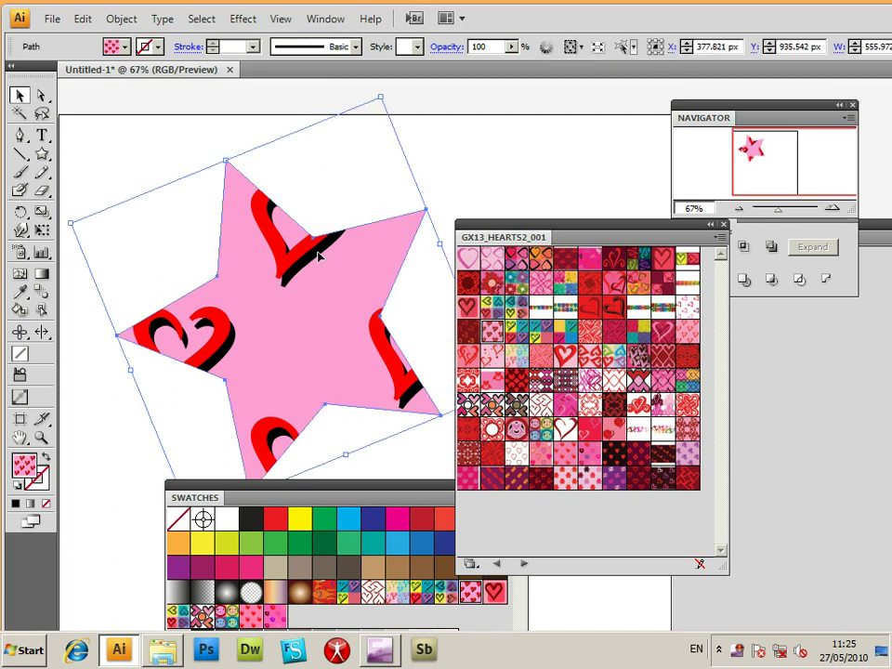
key("Delete")
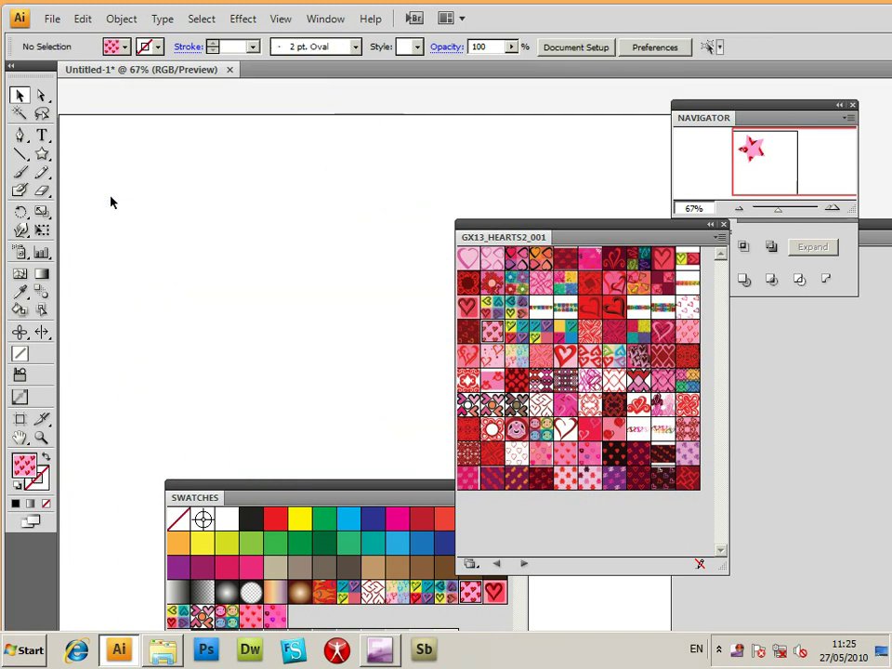
Step: Place the four-heart tile artwork from GX13_HEARTS2 near the artboard's top-left
left_click(40, 152)
left_click(102, 230)
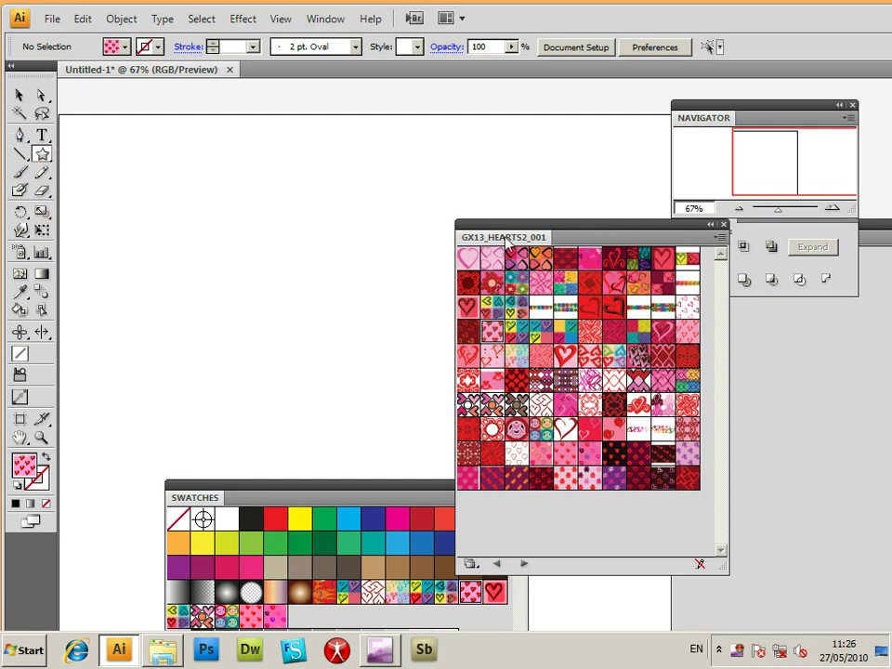
left_click_drag(517, 258, 448, 513)
left_click_drag(404, 335, 290, 235)
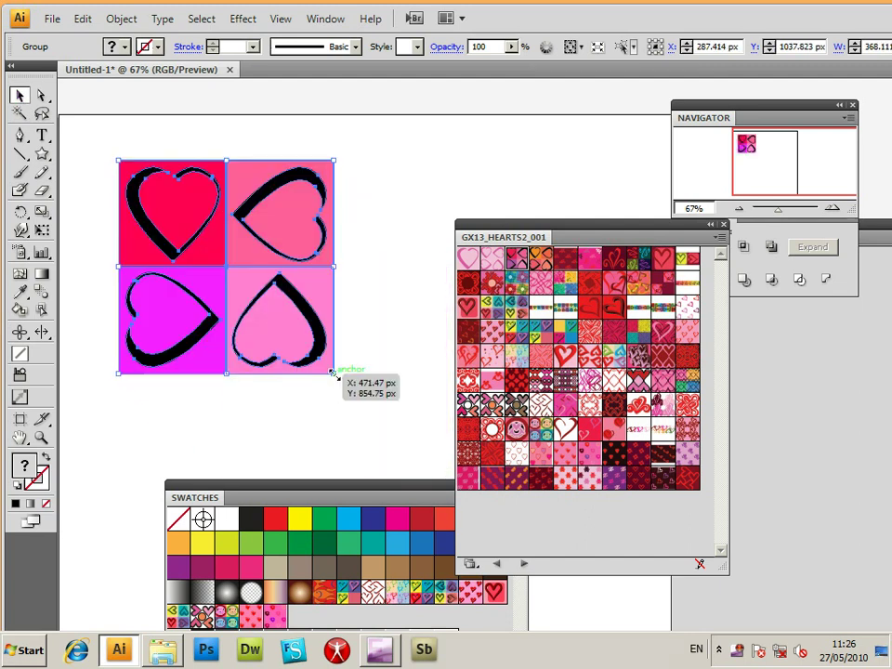
Step: Enlarge the heart tile group to about 310 px square
left_click_drag(333, 373, 406, 445)
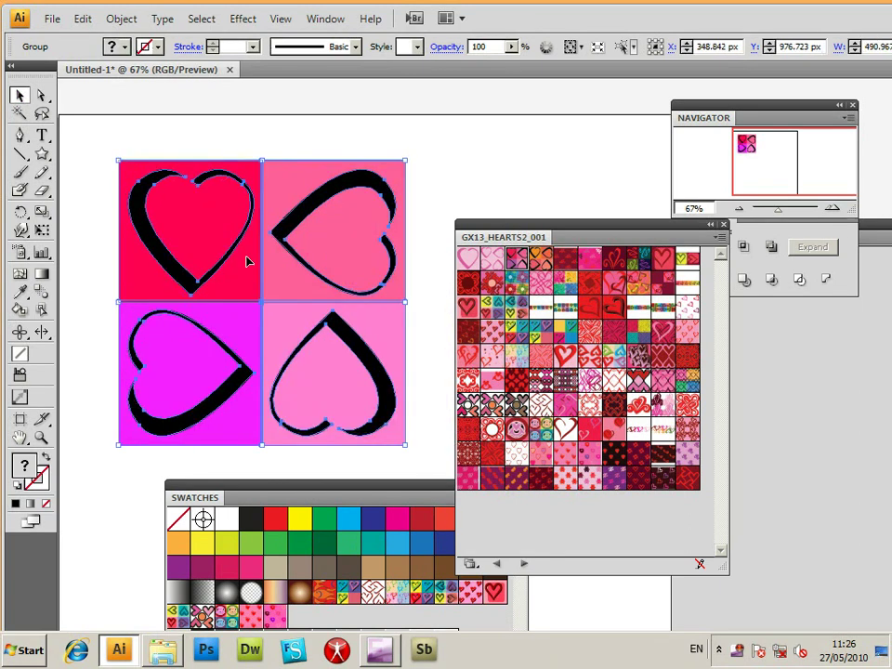
left_click(188, 147)
left_click(214, 202)
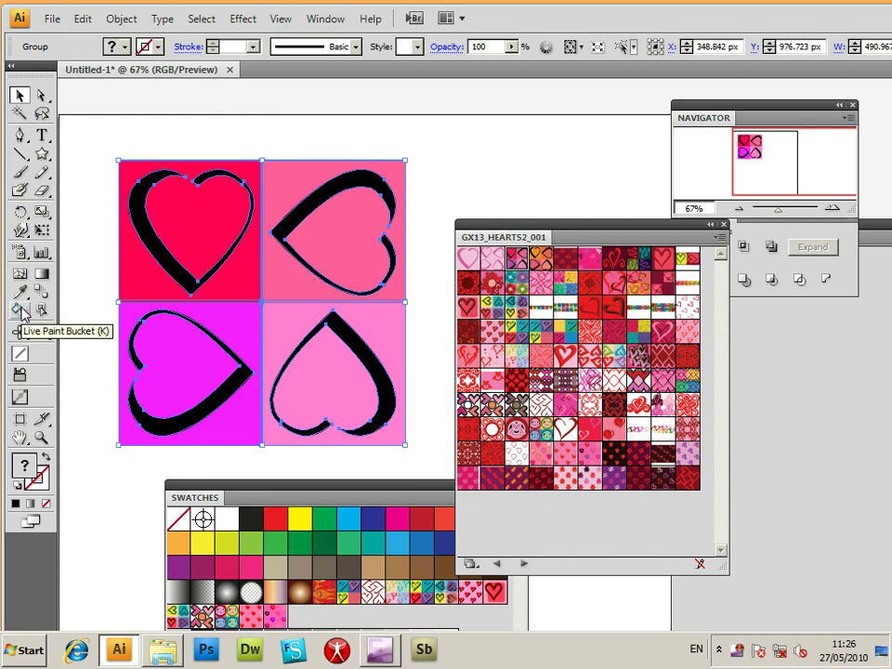
left_click(121, 18)
Step: Live-paint the top-left tile green and the bottom-right tile blue, then expand the paint
key("Escape")
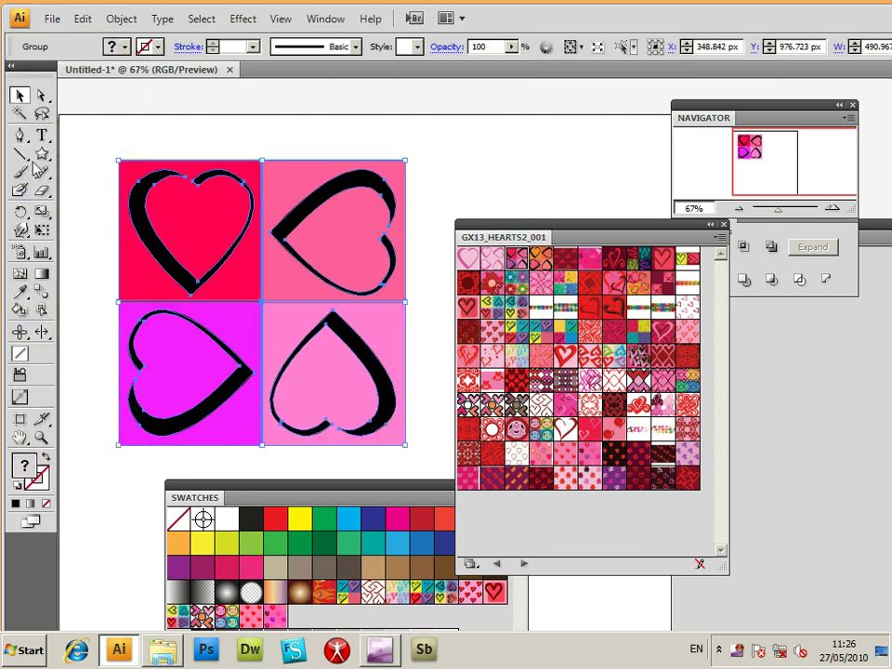
left_click(19, 310)
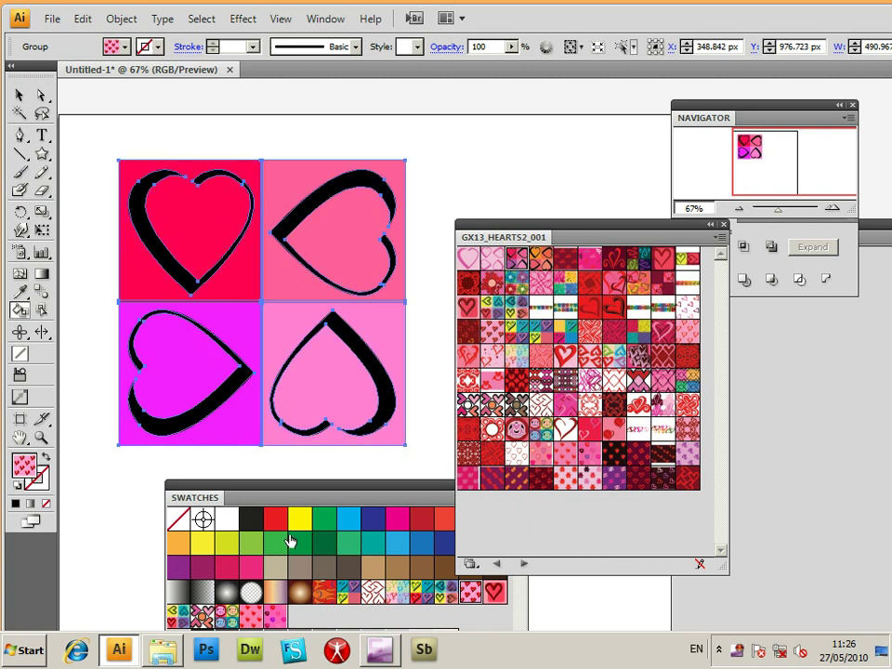
left_click(288, 540)
left_click(179, 196)
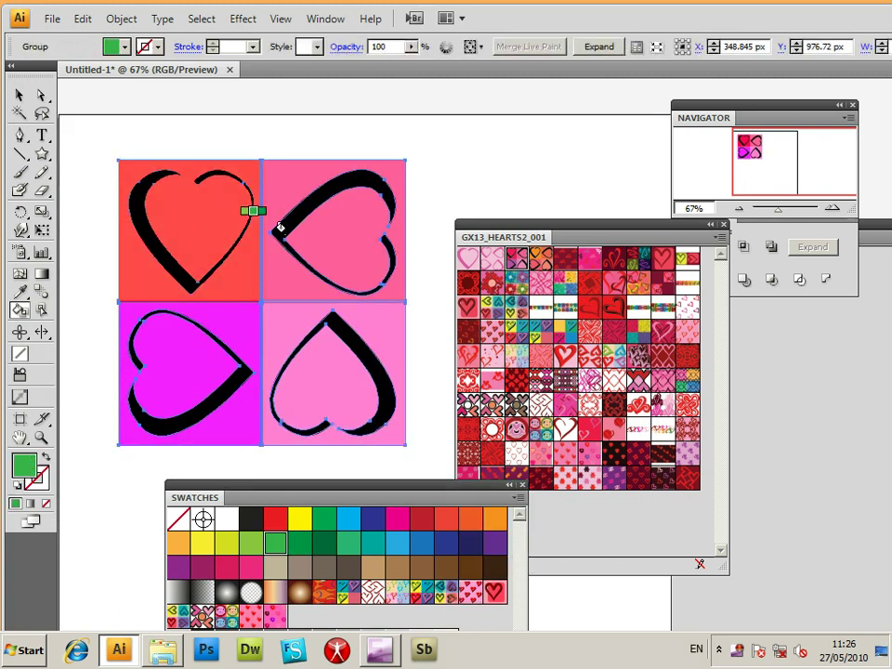
left_click(421, 547)
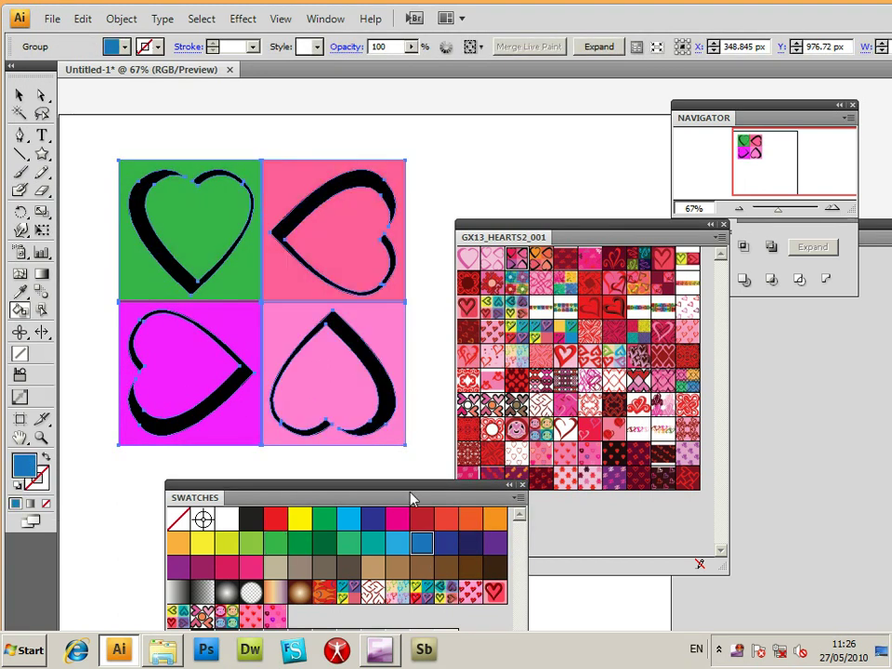
left_click(371, 322)
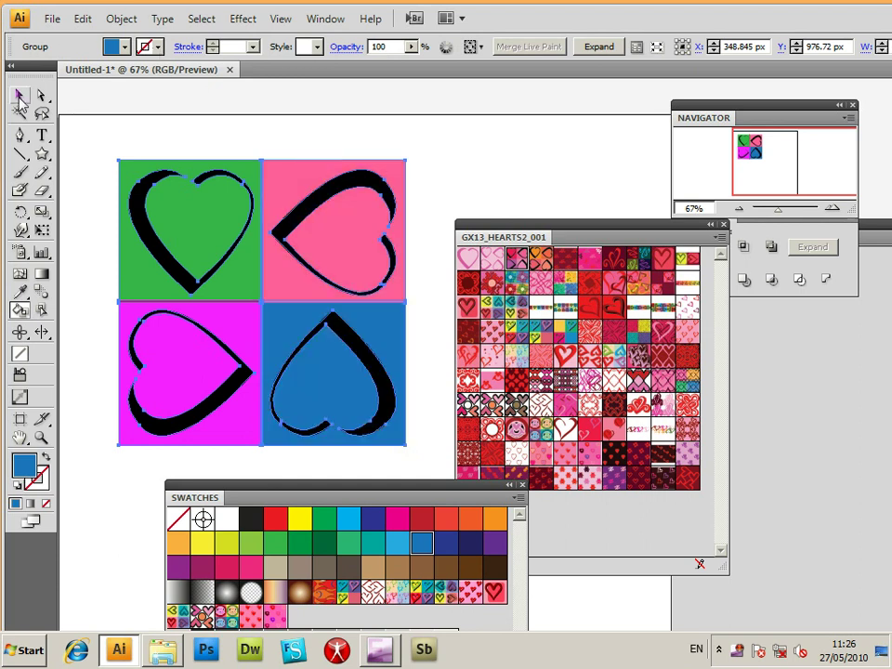
left_click(19, 95)
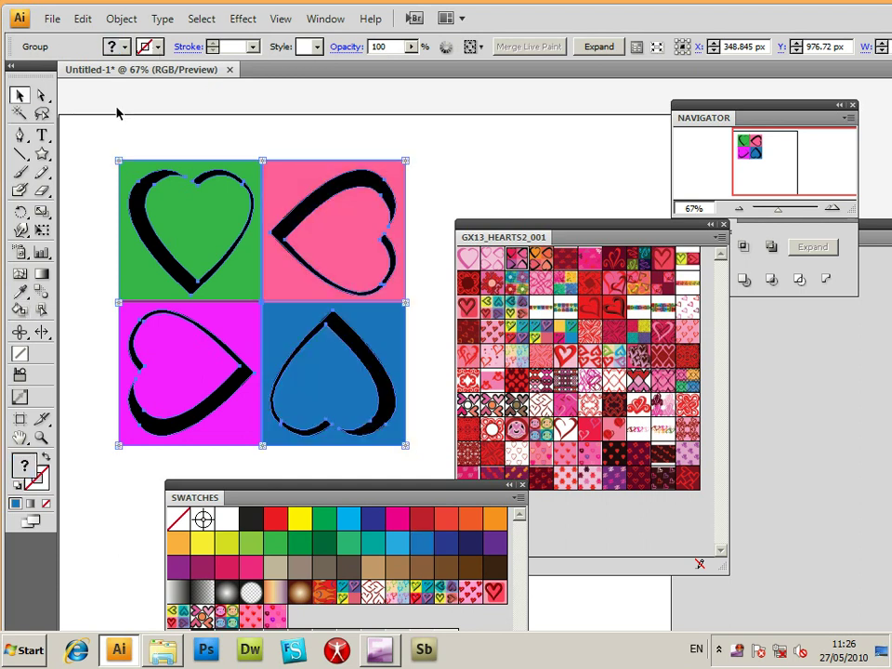
left_click(595, 48)
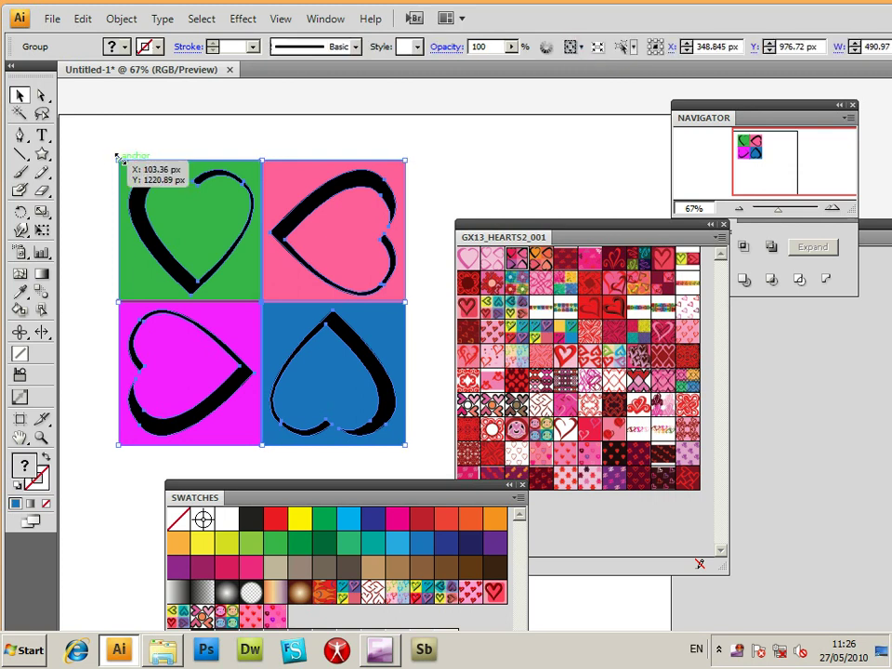
Step: Ungroup the expanded heart tiles with Object > Ungroup
left_click(107, 18)
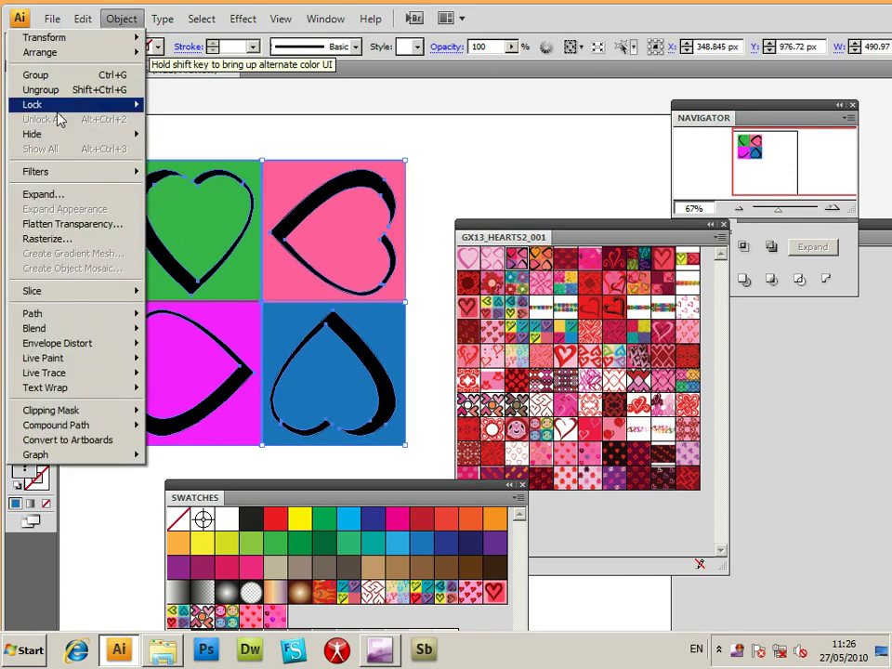
left_click(34, 88)
key("ctrl+shift+a")
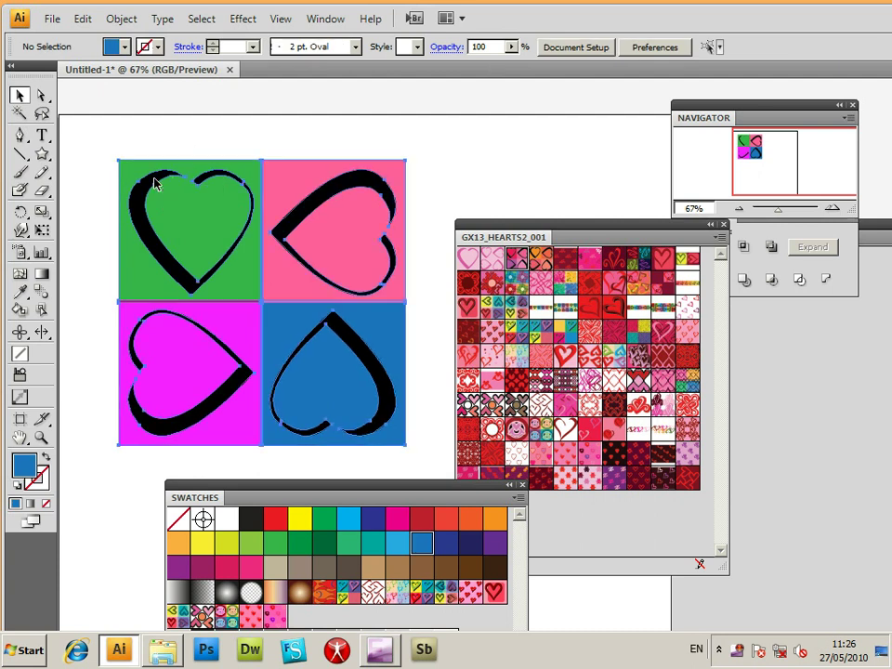
left_click(159, 176)
left_click(119, 18)
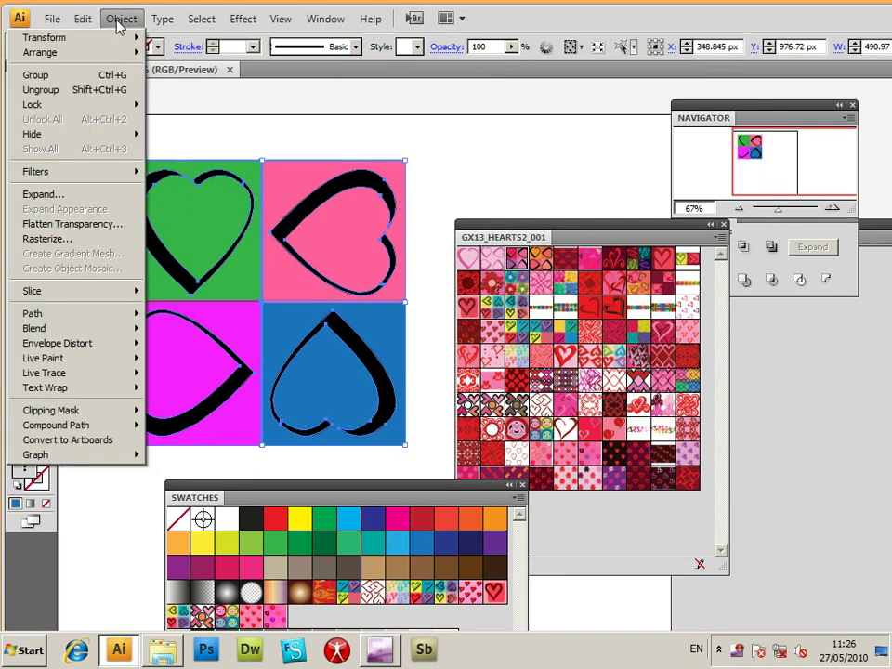
left_click(83, 89)
Step: Shrink the black heart in the pink tile, undoing a trial resize of the green tile's heart
key("ctrl+shift+a")
left_click(167, 177)
left_click_drag(128, 170, 180, 221)
key("ctrl+z")
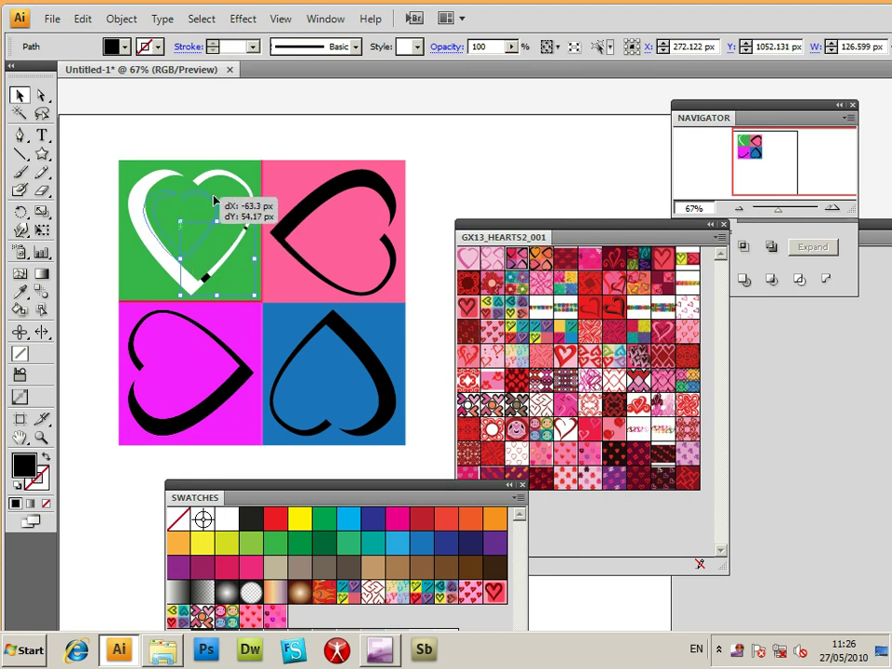
left_click(385, 198)
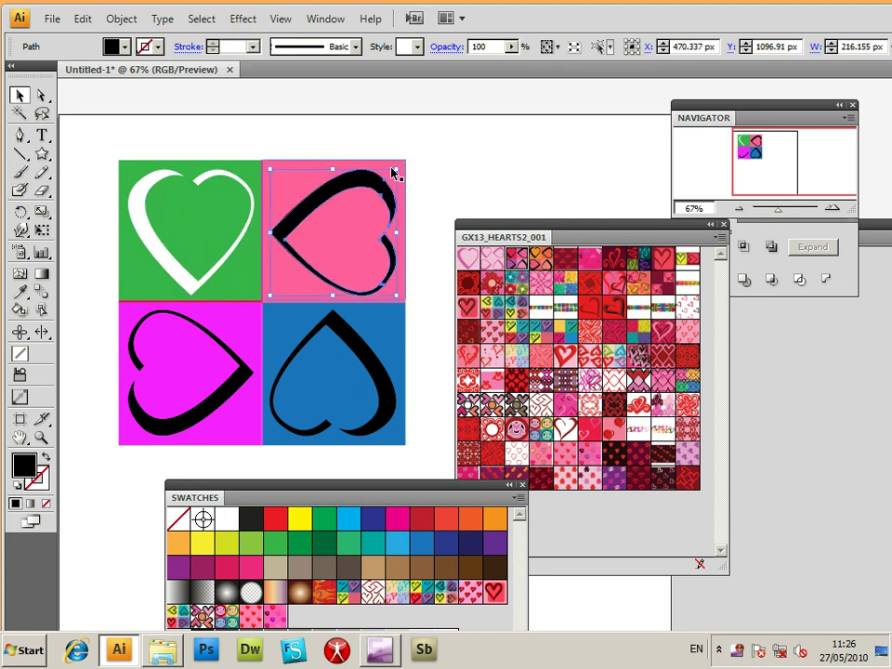
left_click_drag(396, 173, 358, 210)
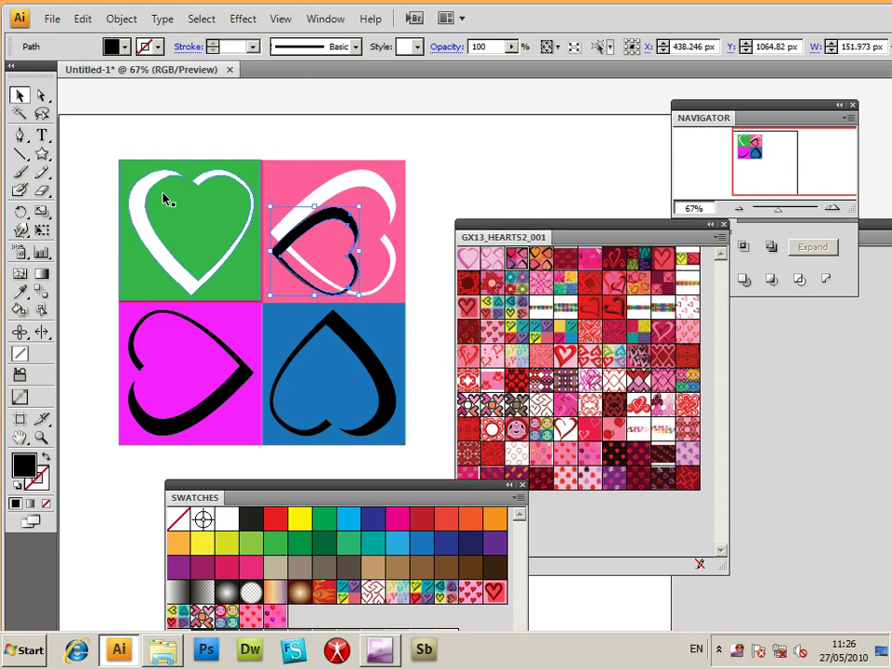
Step: Marquee-select all four heart tiles
left_click(183, 136)
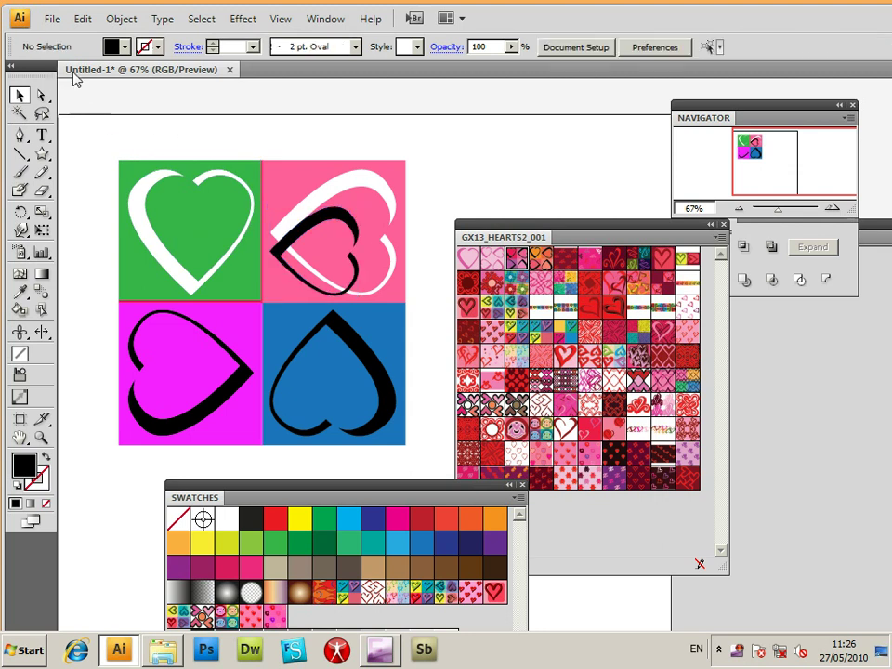
left_click(172, 198)
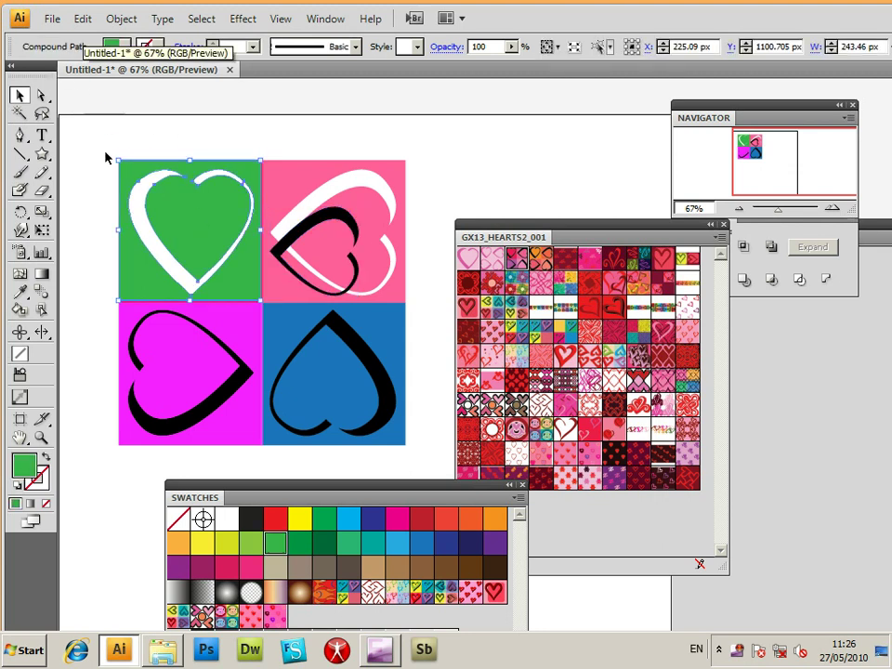
left_click_drag(94, 141, 436, 456)
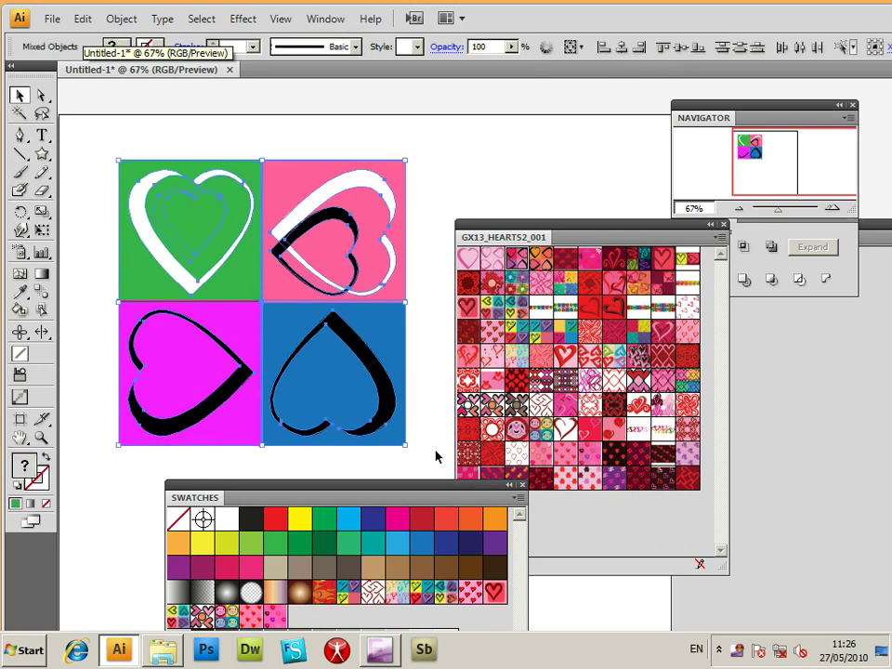
Step: Scale the four tiles down, drag them into the Swatches panel as a new pattern, and delete the originals
left_click_drag(117, 159, 239, 280)
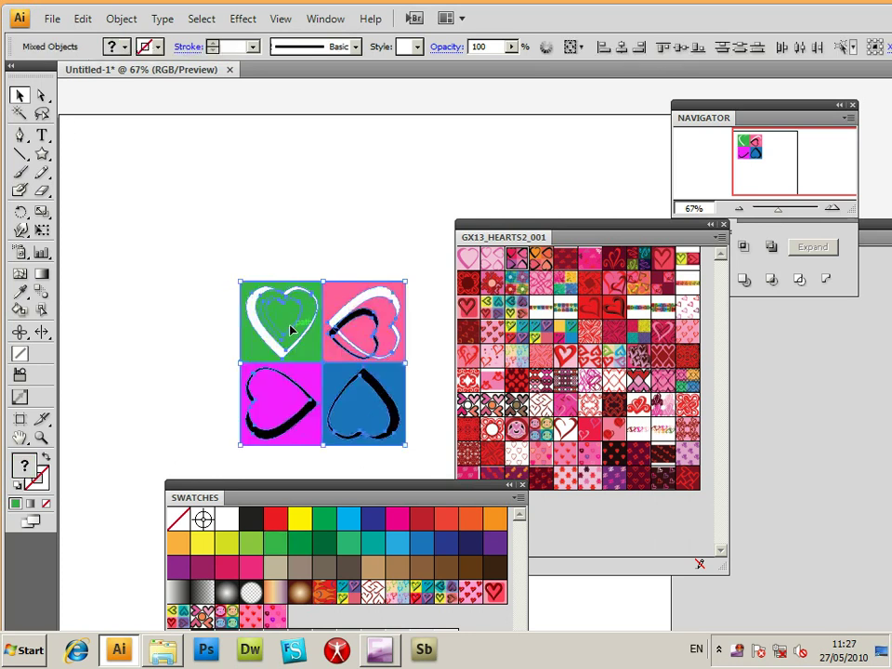
left_click_drag(291, 334, 600, 516)
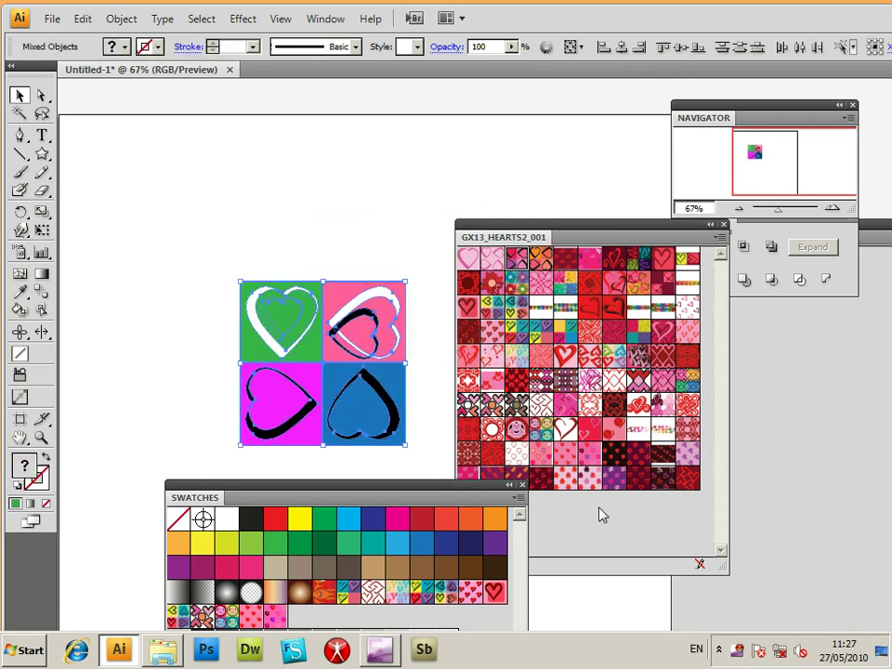
left_click_drag(413, 488, 674, 434)
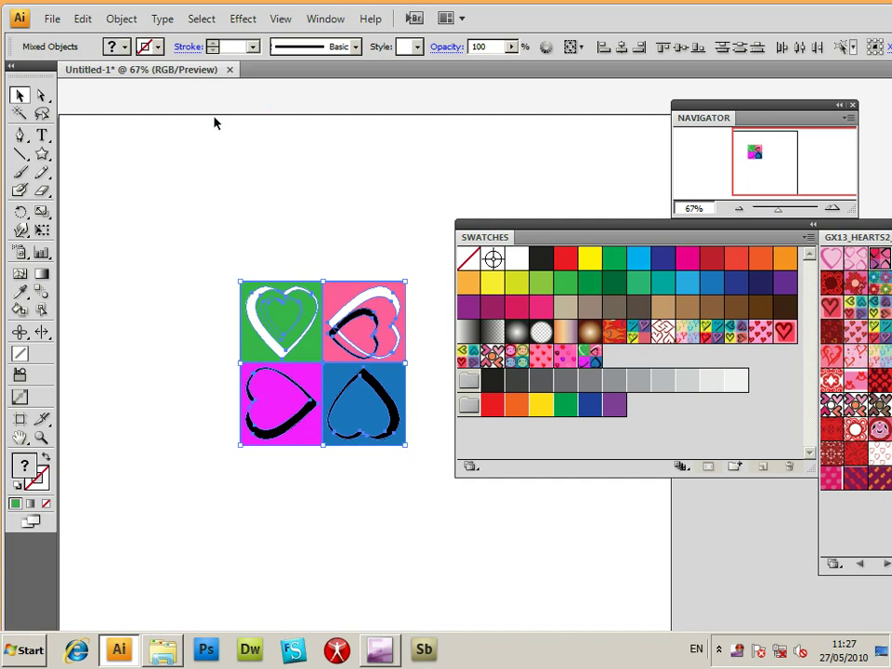
key("Delete")
left_click_drag(41, 154, 418, 479)
Step: Draw a large rounded rectangle and fill it with the new four-heart pattern swatch
left_click(98, 179)
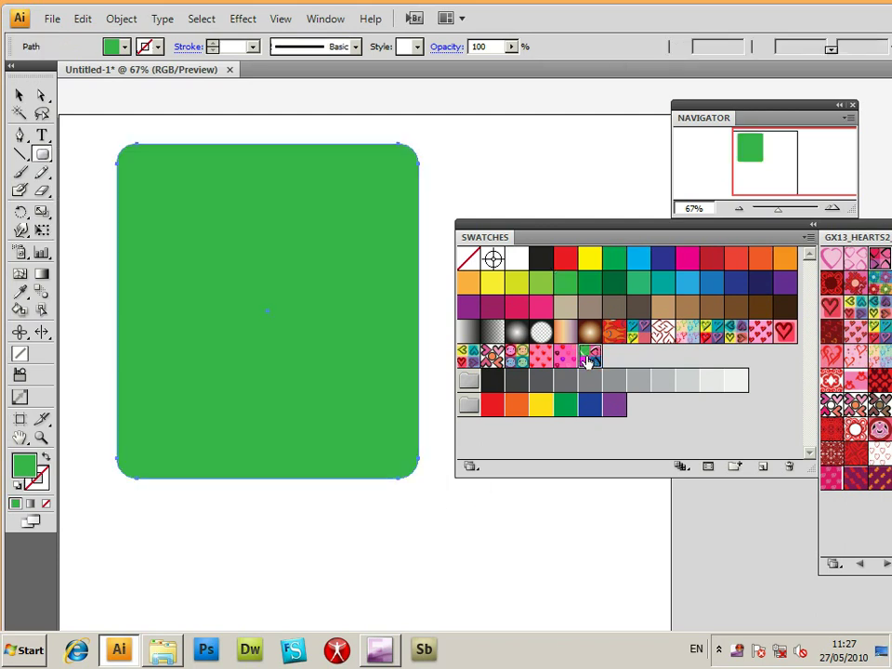
left_click(588, 357)
left_click(19, 95)
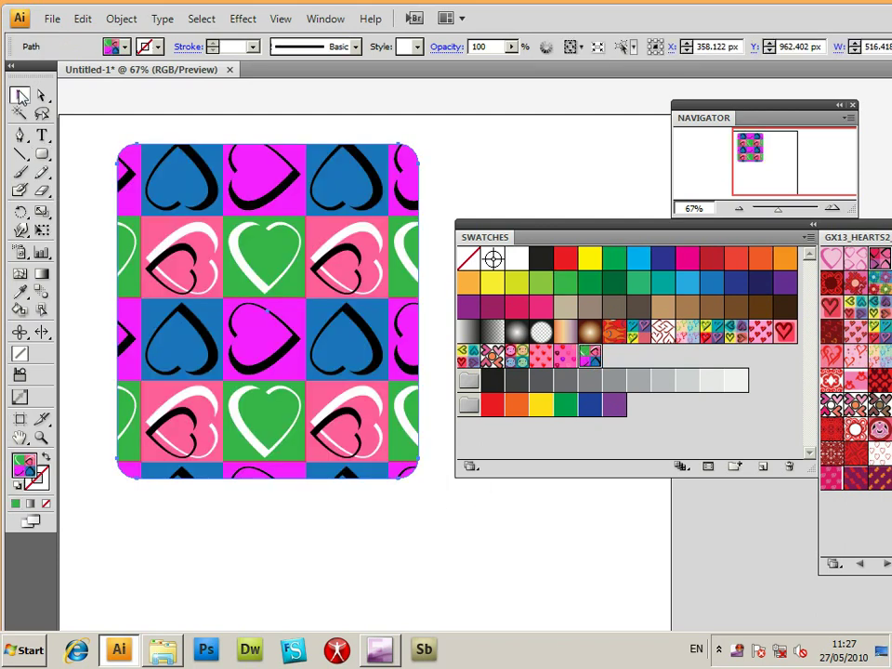
left_click(176, 111)
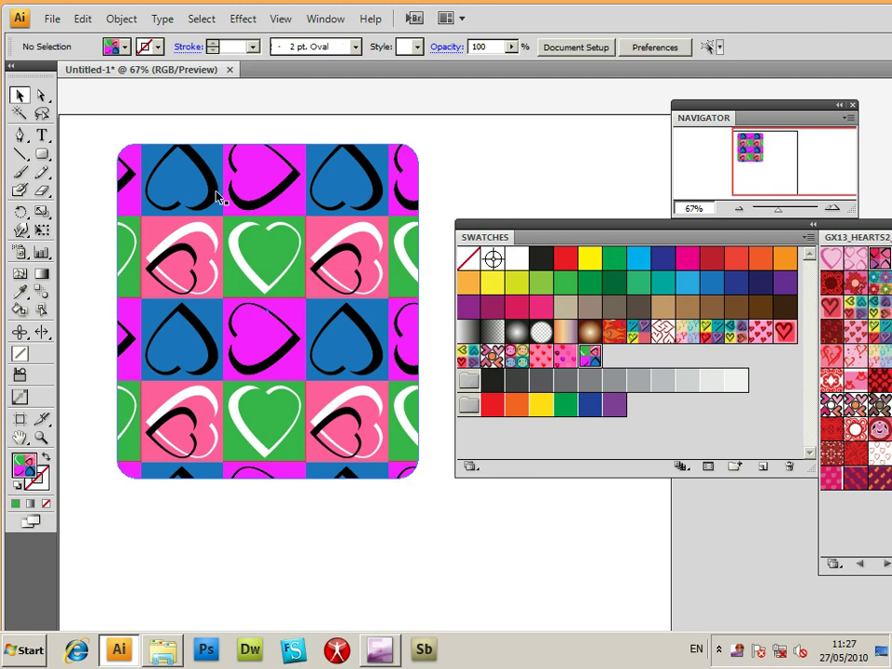
left_click(215, 191)
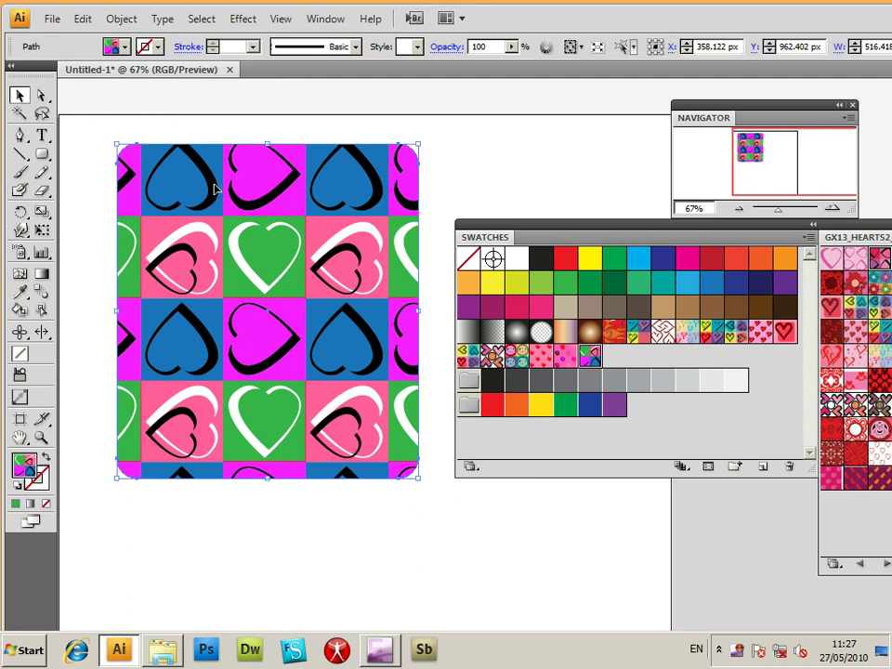
Step: Expand the rounded rectangle's heart-pattern fill with Object > Expand, keeping Fill checked
left_click(121, 19)
left_click(80, 194)
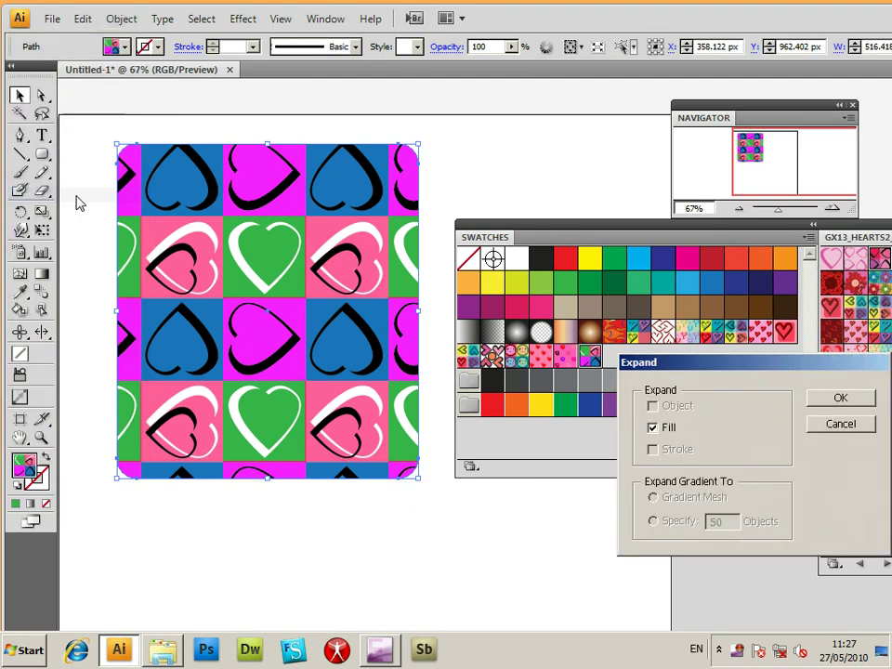
left_click(841, 398)
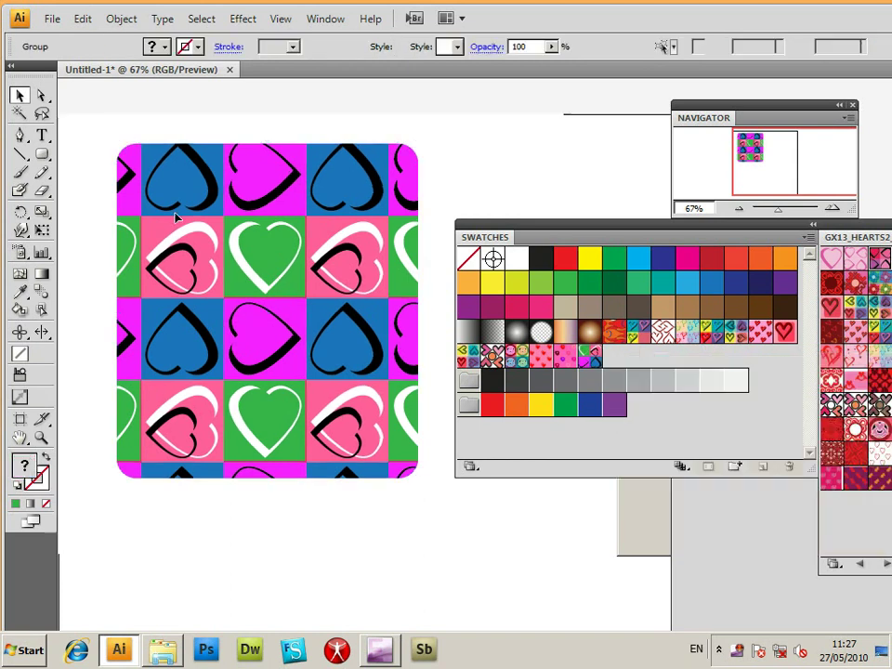
left_click(121, 21)
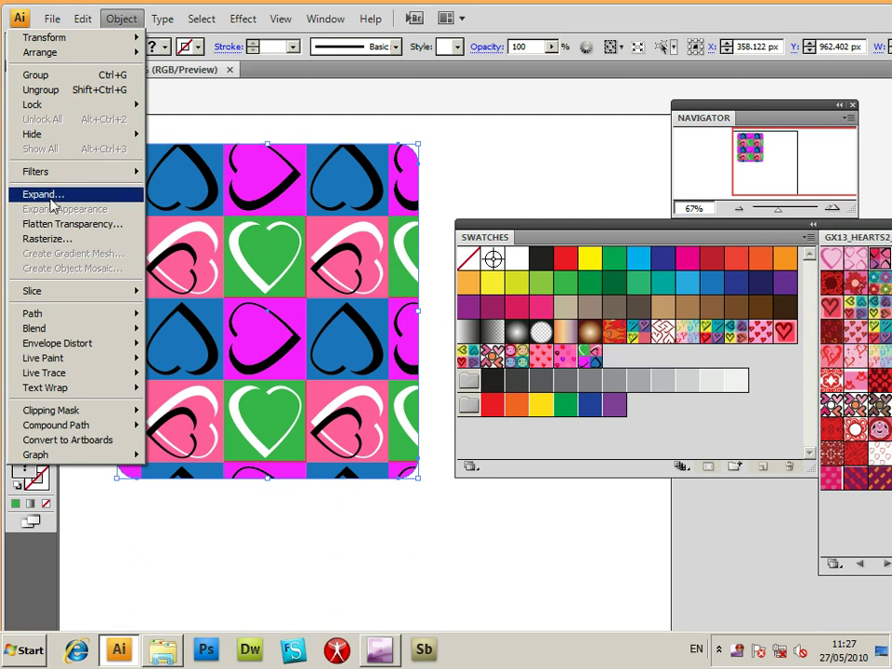
key("Escape")
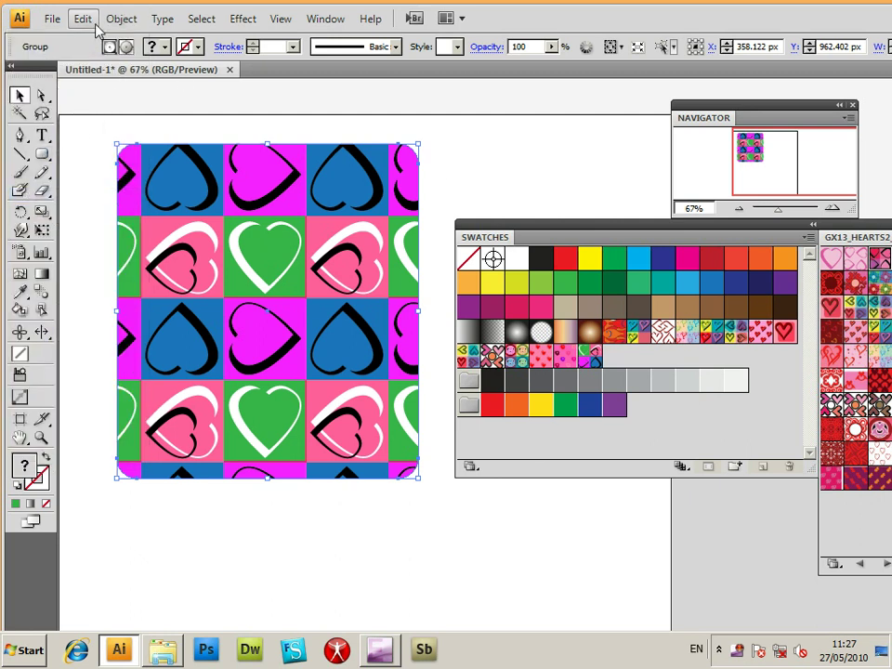
Step: Warp the centre hearts, top-right edge, bottom-left corner and bottom edge into wavy distortions
left_click(20, 230)
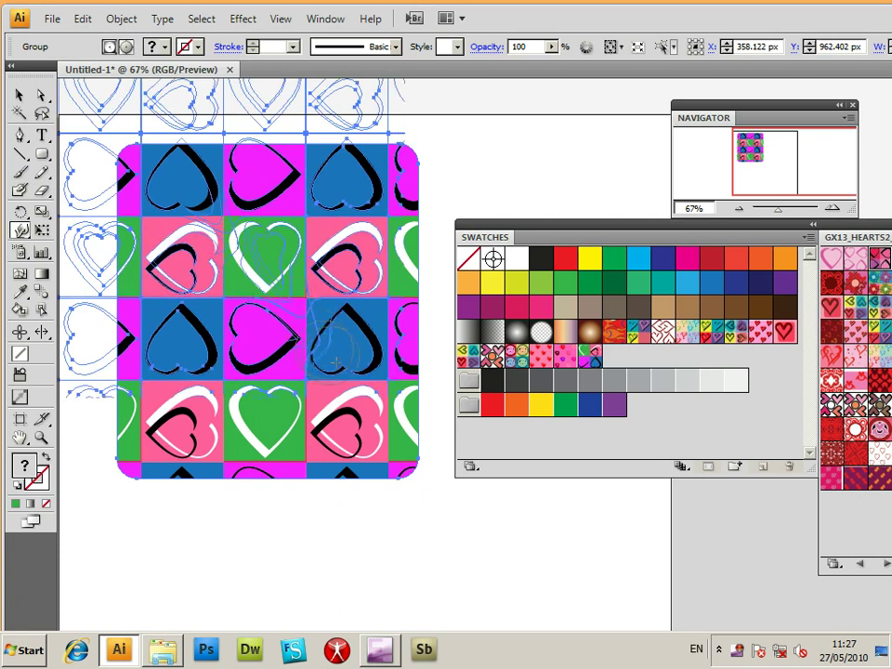
left_click_drag(279, 307, 297, 320)
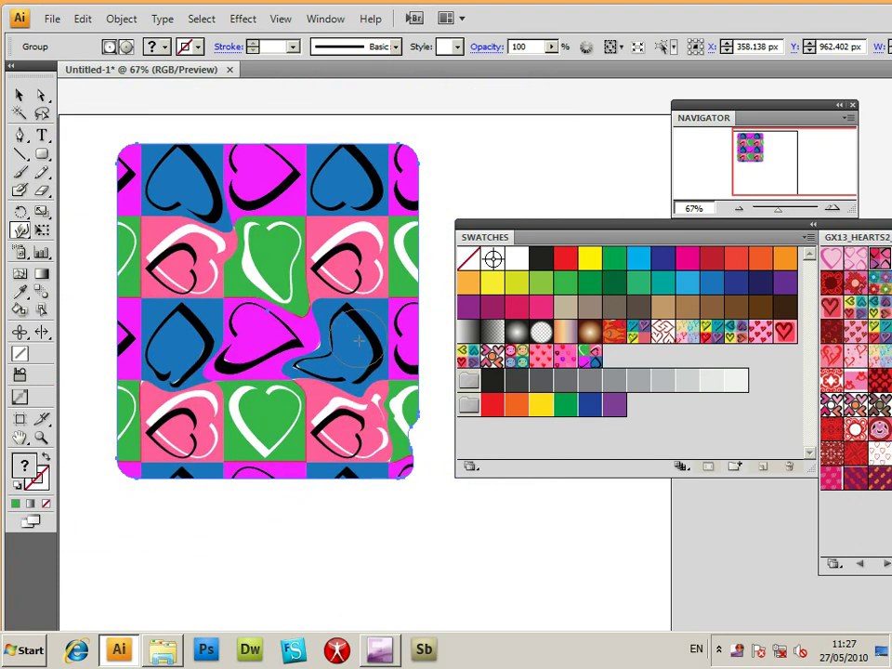
mouse_move(362, 186)
left_mouse_down()
mouse_move(372, 153)
mouse_move(391, 135)
mouse_move(400, 139)
left_mouse_up()
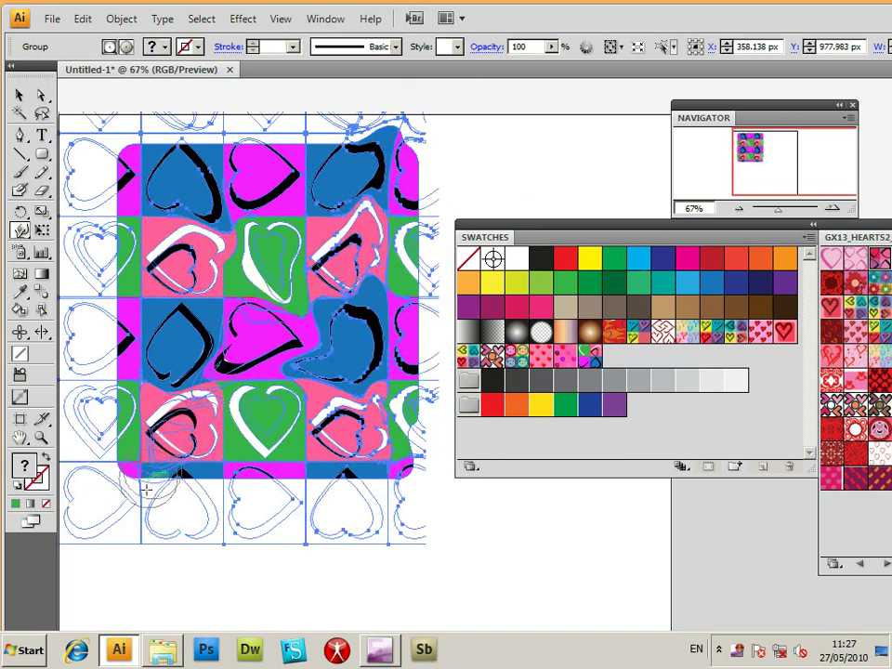
mouse_move(149, 488)
left_mouse_down()
mouse_move(125, 562)
mouse_move(130, 556)
left_mouse_up()
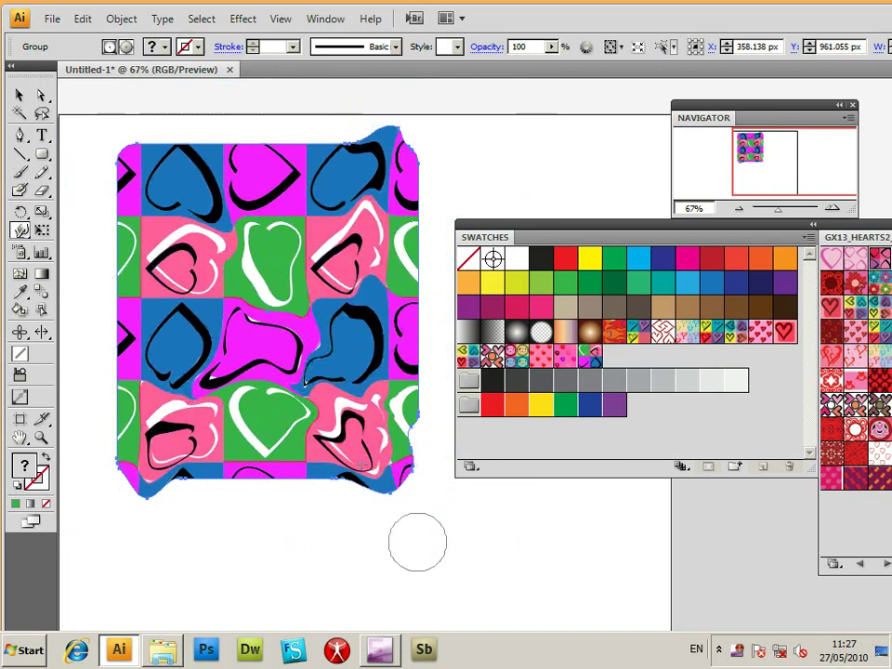
left_click_drag(416, 534, 130, 506)
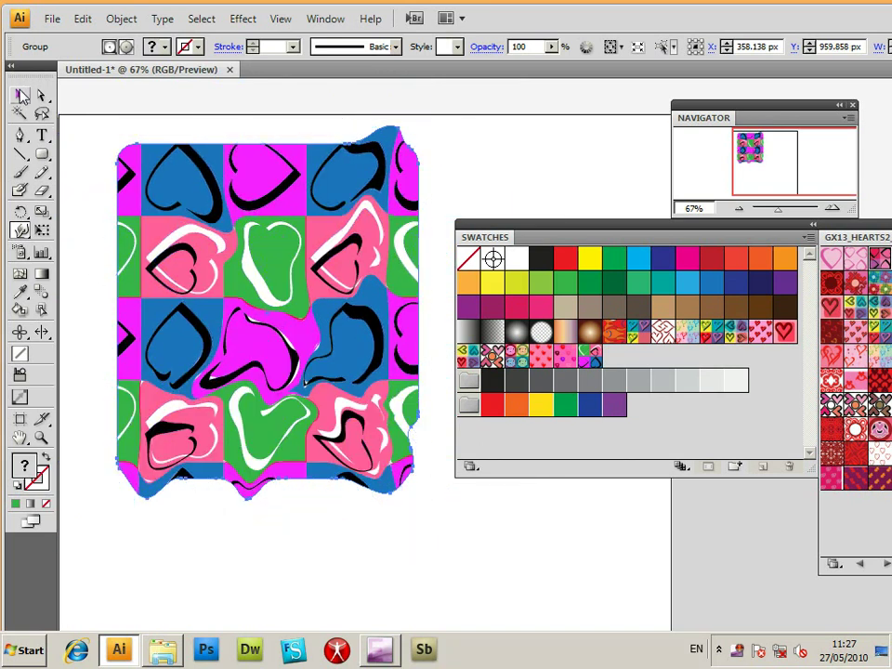
left_click(22, 96)
left_click(163, 115)
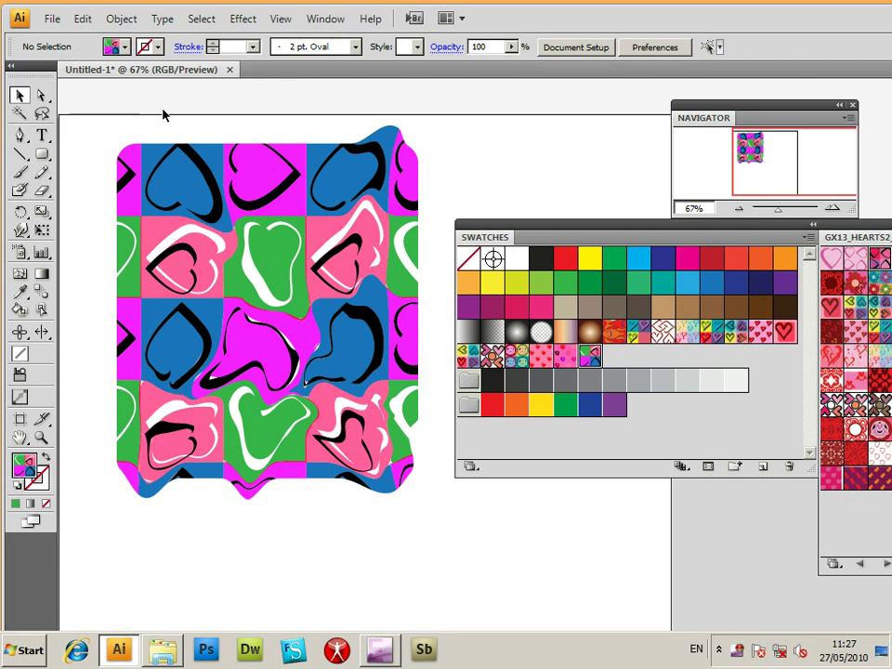